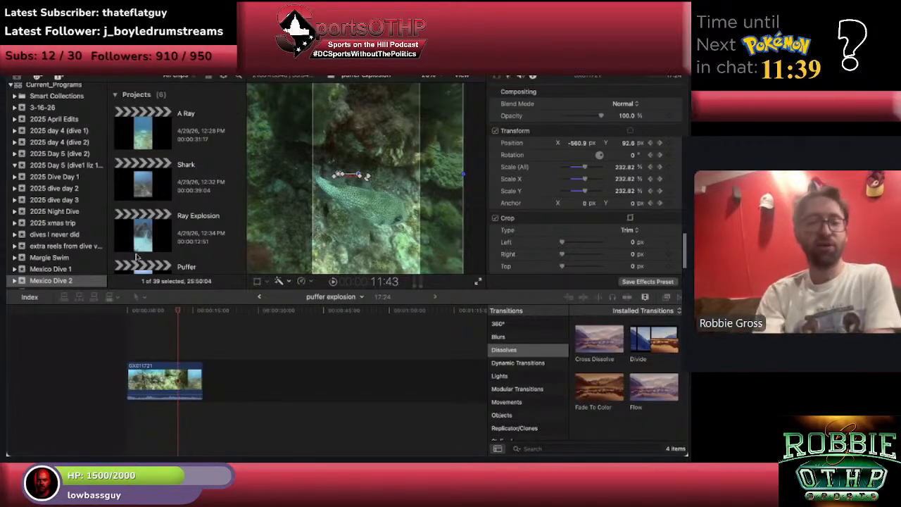
# Step: Play the puffer explosion project from its beginning in full screen to review the reframing
pyautogui.click(139, 314)
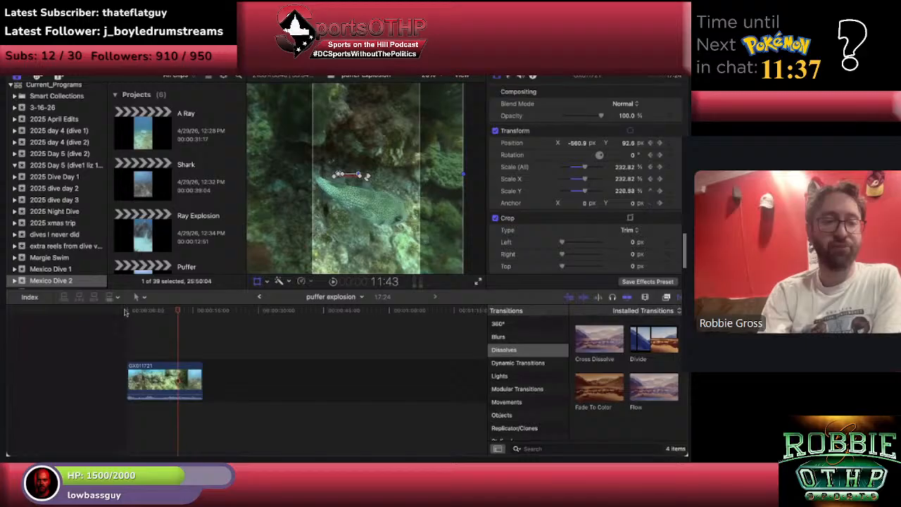
pyautogui.click(133, 311)
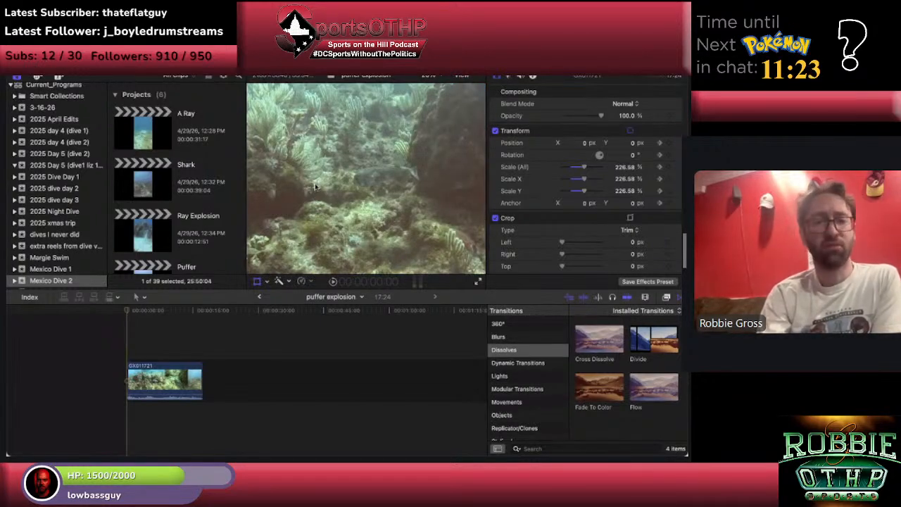
pyautogui.press('super+shift+f')
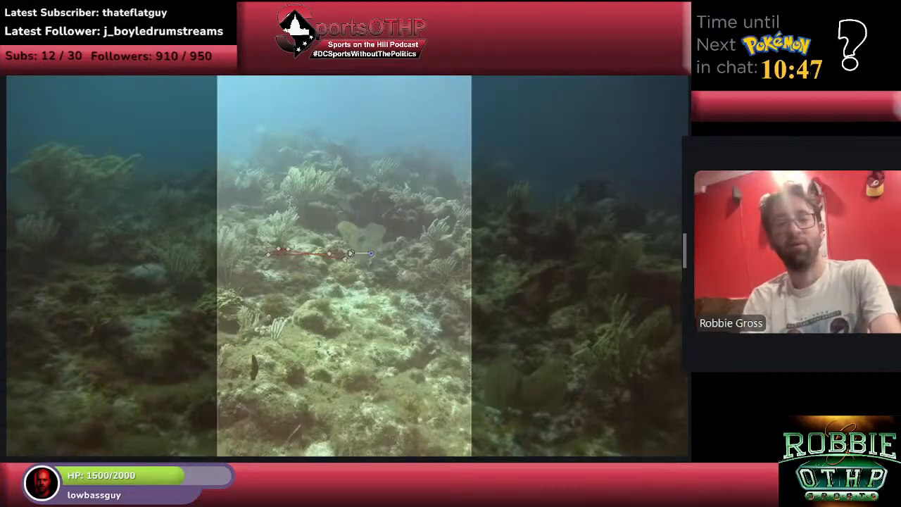
pyautogui.press('Escape')
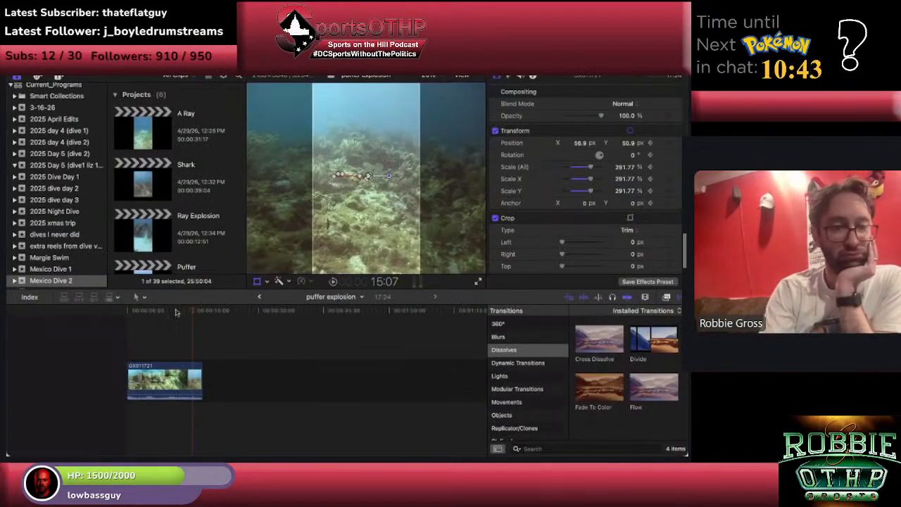
# Step: Try to split the puffer clip at 10:14 and delete the section after the cut
pyautogui.click(177, 312)
pyautogui.click(174, 312)
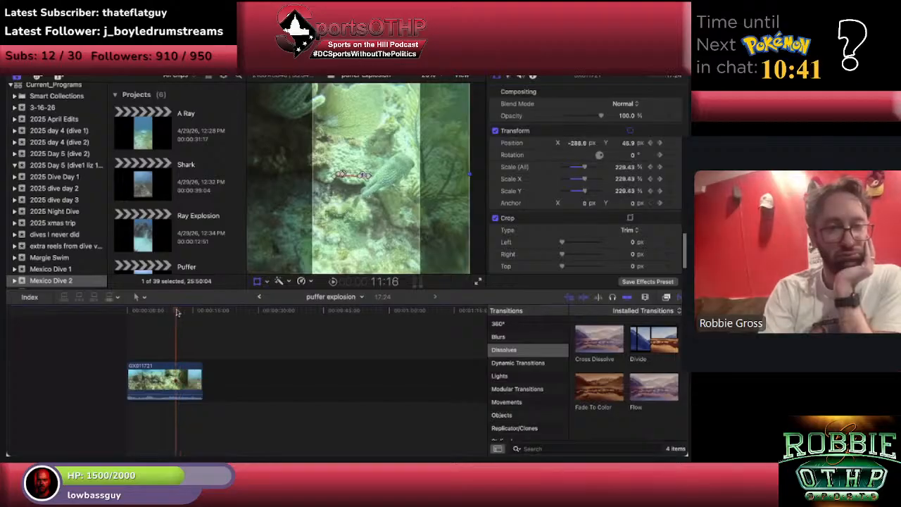
pyautogui.click(173, 313)
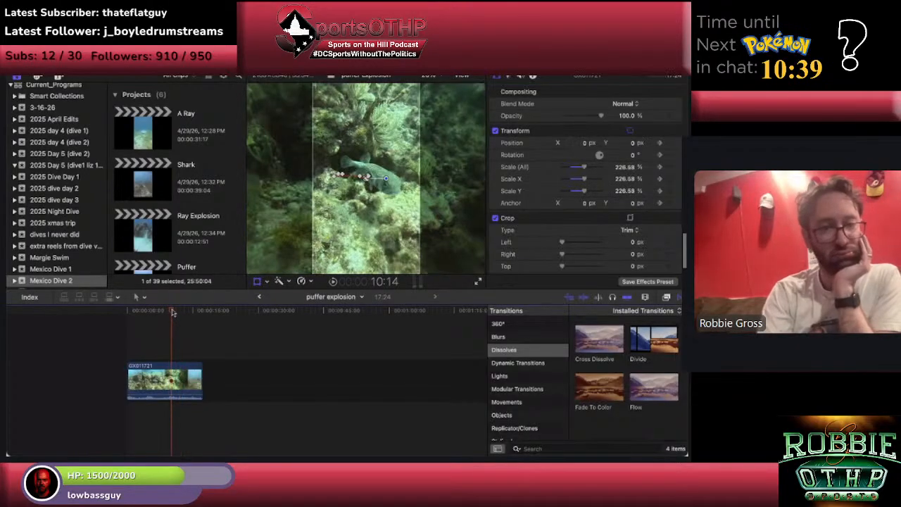
pyautogui.press('b')
pyautogui.click(171, 372)
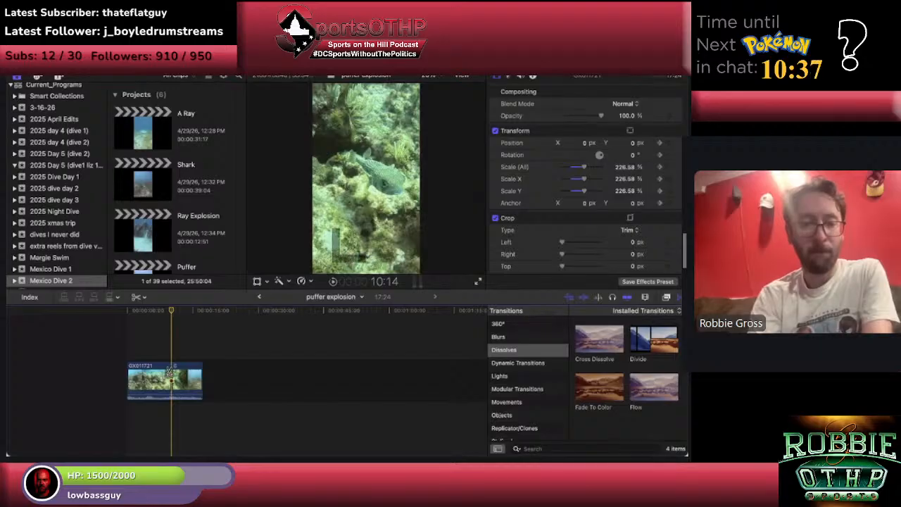
pyautogui.press('a')
pyautogui.click(187, 378)
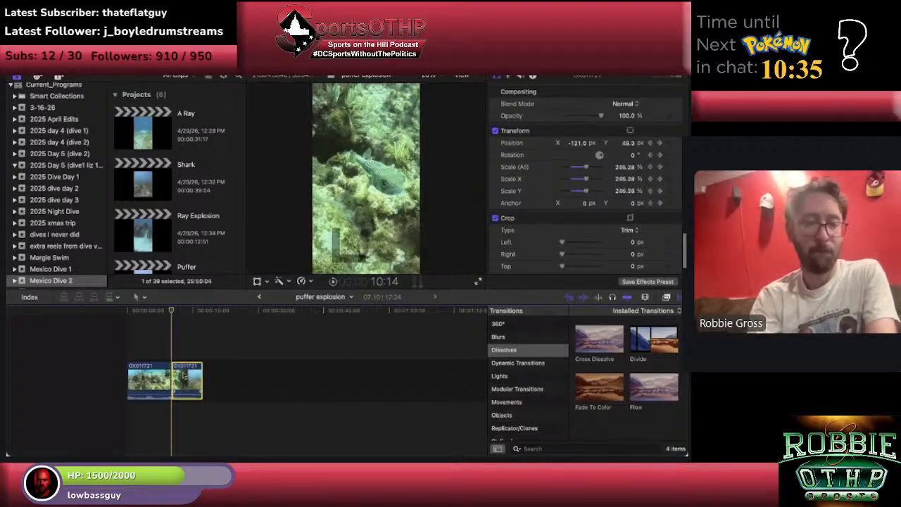
pyautogui.press('Delete')
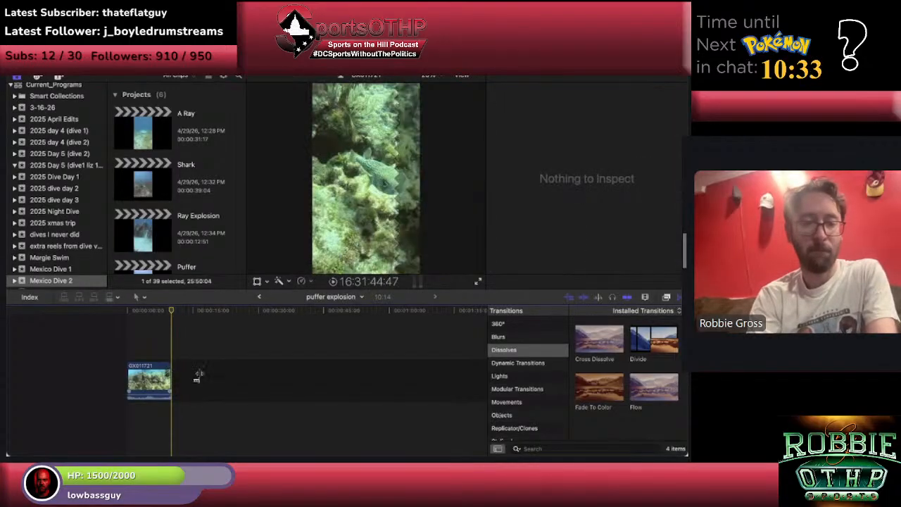
pyautogui.press('super+z')
# Step: Set the puffer clip's overall scale to 256% at 14:01 and play the rest of the clip
pyautogui.moveTo(181, 313); pyautogui.dragTo(188, 318)
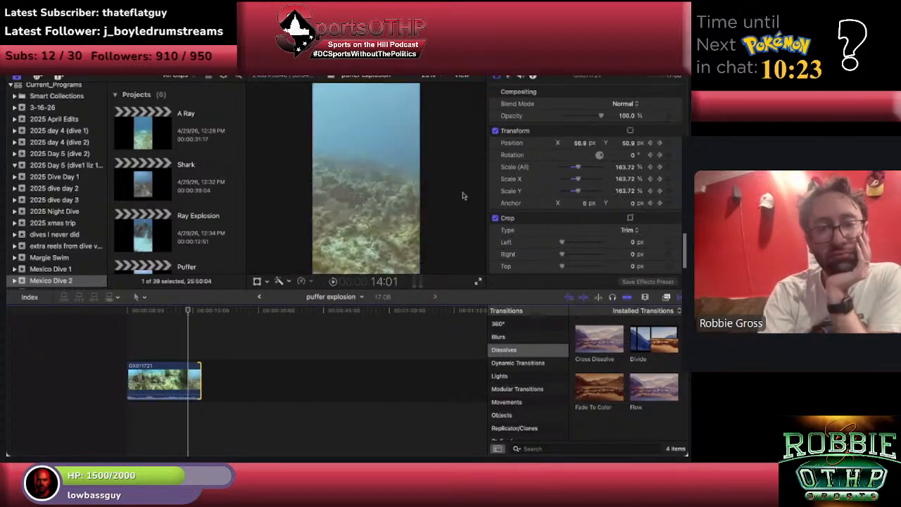
pyautogui.click(189, 378)
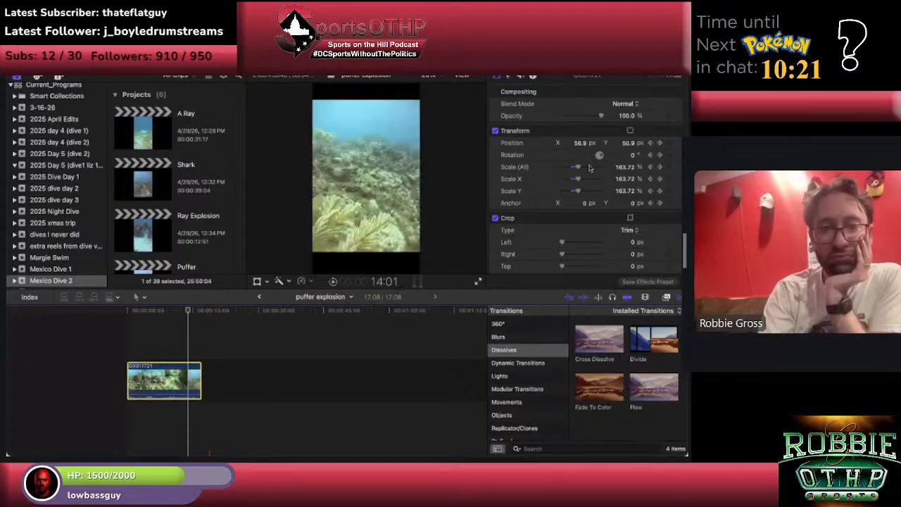
pyautogui.moveTo(579, 169); pyautogui.dragTo(584, 171)
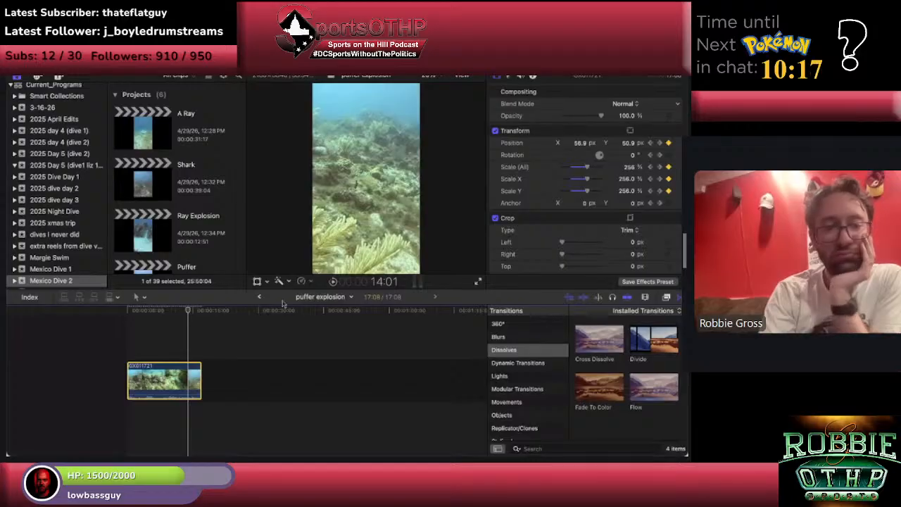
pyautogui.press('space')
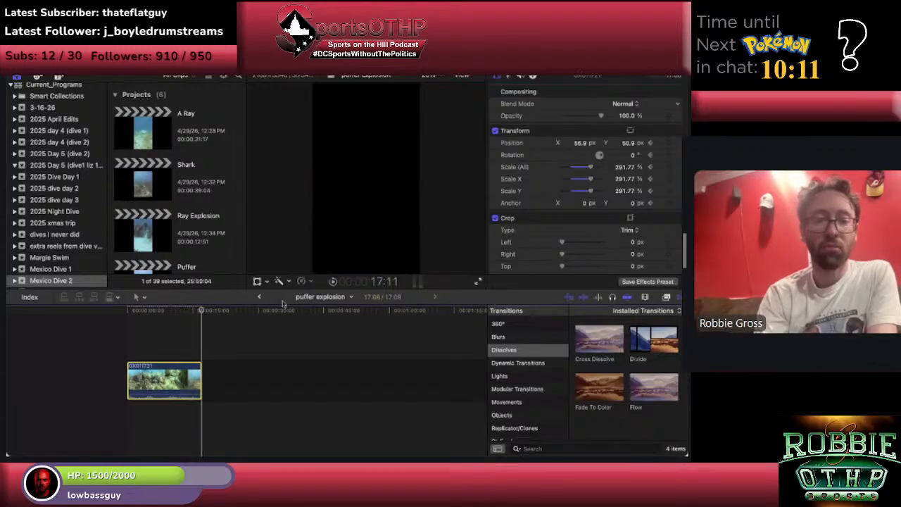
# Step: Reposition the puffer clip's image at 13:01 to about X -1162 px and Y -267 px with the Transform tool
pyautogui.hotkey('shift', 'Left')
pyautogui.hotkey('shift', 'Left')
pyautogui.hotkey('shift', 'Left')
pyautogui.hotkey('shift', 'Left')
pyautogui.hotkey('shift', 'Left')
pyautogui.hotkey('shift', 'Left')
pyautogui.hotkey('shift', 'Left')
pyautogui.hotkey('shift', 'Left')
pyautogui.hotkey('shift', 'Left')
pyautogui.hotkey('shift', 'Left')
pyautogui.hotkey('shift', 'Left')
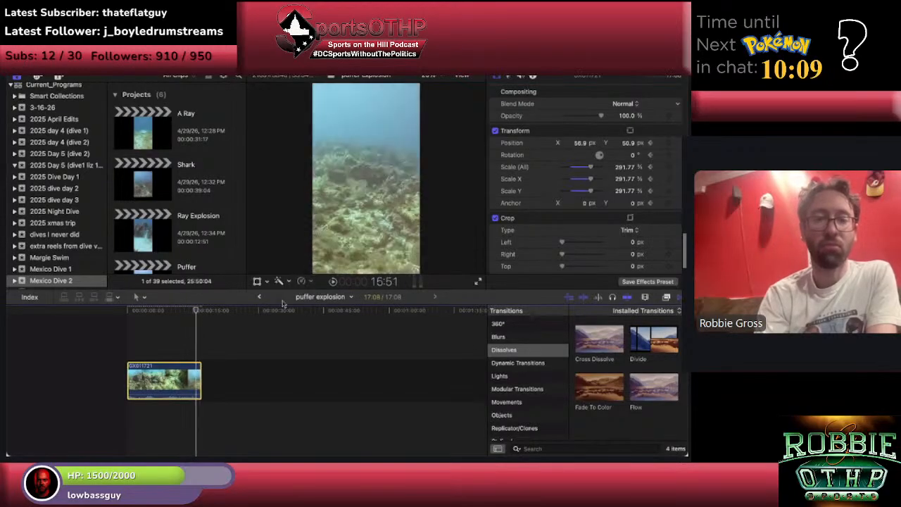
pyautogui.hotkey('shift', 'Left')
pyautogui.hotkey('shift', 'Left')
pyautogui.hotkey('shift', 'Left')
pyautogui.hotkey('shift', 'Left')
pyautogui.hotkey('shift', 'Left')
pyautogui.hotkey('shift', 'Left')
pyautogui.hotkey('shift', 'Left')
pyautogui.hotkey('shift', 'Left')
pyautogui.hotkey('shift', 'Left')
pyautogui.hotkey('shift', 'Left')
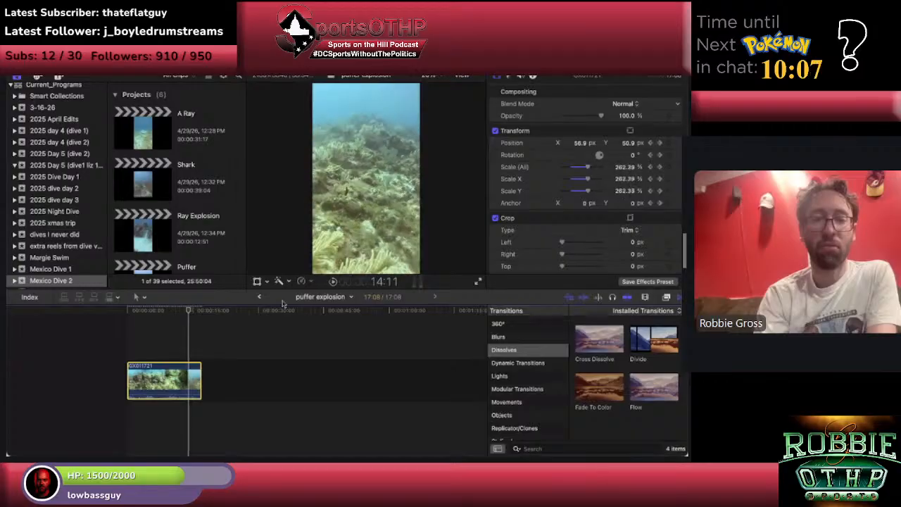
pyautogui.hotkey('shift', 'Left')
pyautogui.hotkey('shift', 'Left')
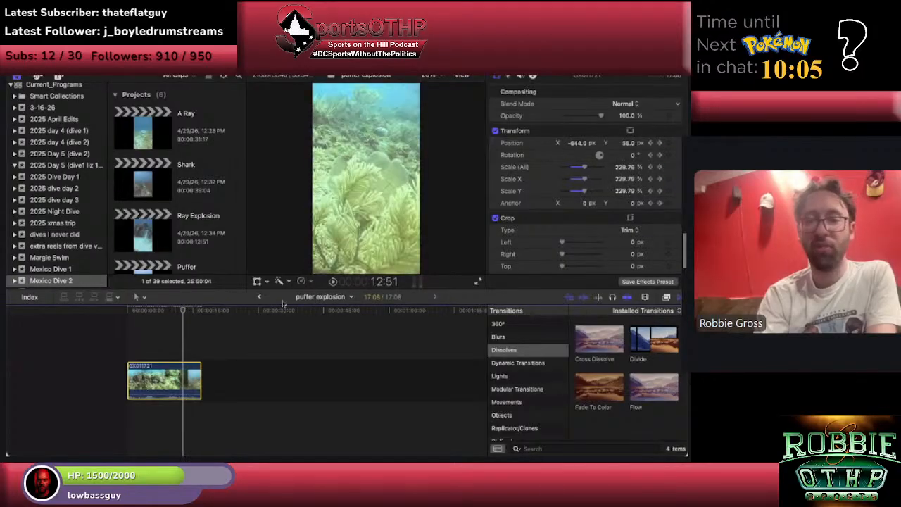
pyautogui.hotkey('shift', 'Right')
pyautogui.hotkey('shift', 'Right')
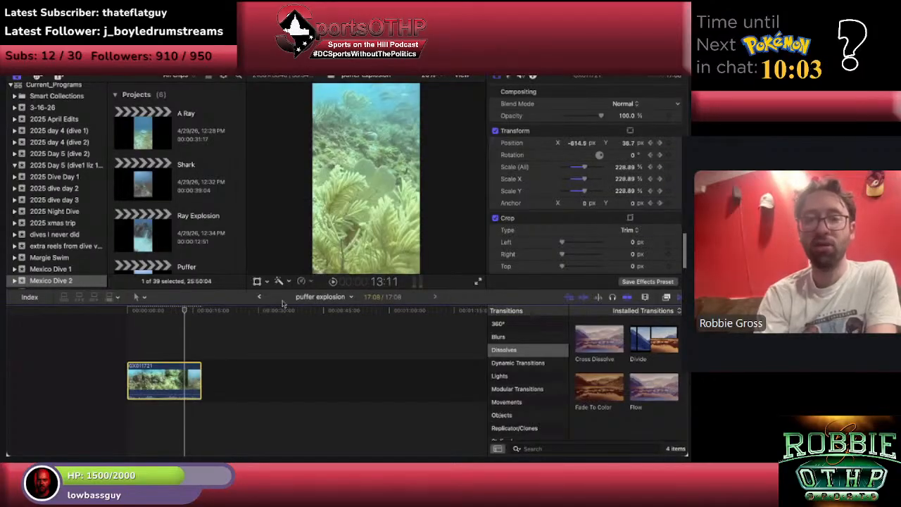
pyautogui.hotkey('shift', 'Left')
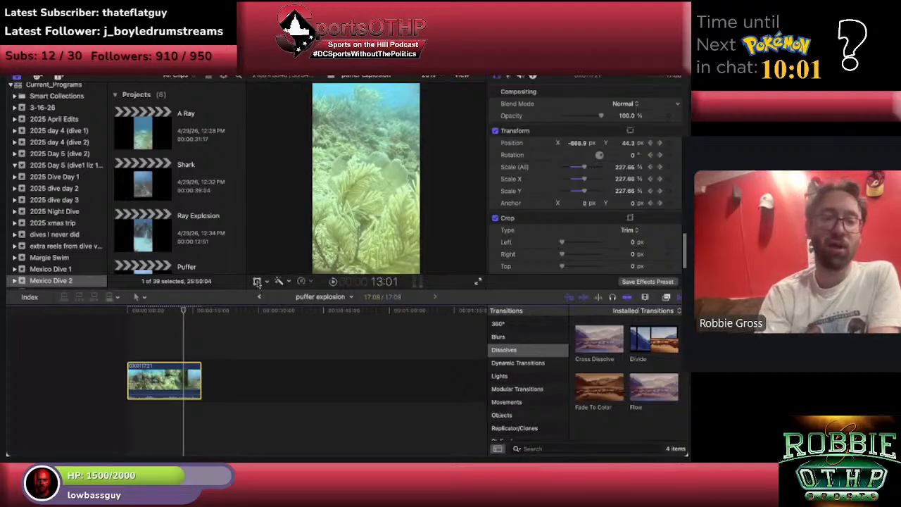
pyautogui.click(258, 281)
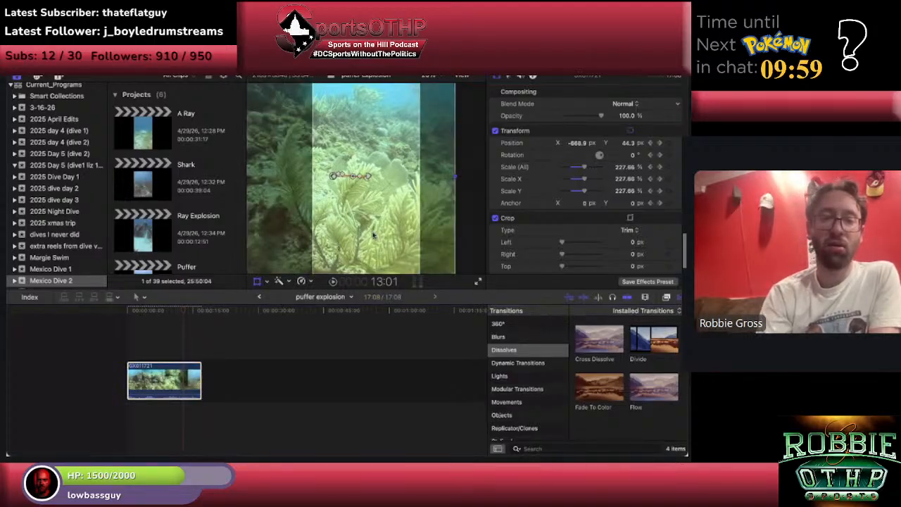
pyautogui.moveTo(357, 232)
pyautogui.mouseDown()
pyautogui.moveTo(350, 248)
pyautogui.moveTo(360, 247)
pyautogui.mouseUp()
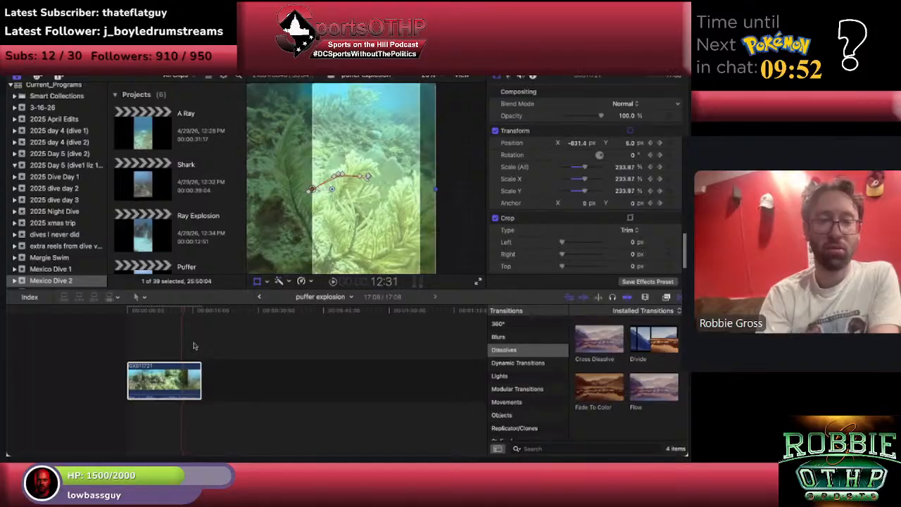
# Step: Step through the puffer clip between 12:21 and 16:31 to examine how the framing follows the fish
pyautogui.press('Left')
pyautogui.press('Left')
pyautogui.press('Left')
pyautogui.press('Left')
pyautogui.press('Left')
pyautogui.press('Left')
pyautogui.press('Left')
pyautogui.press('Left')
pyautogui.press('Left')
pyautogui.press('Left')
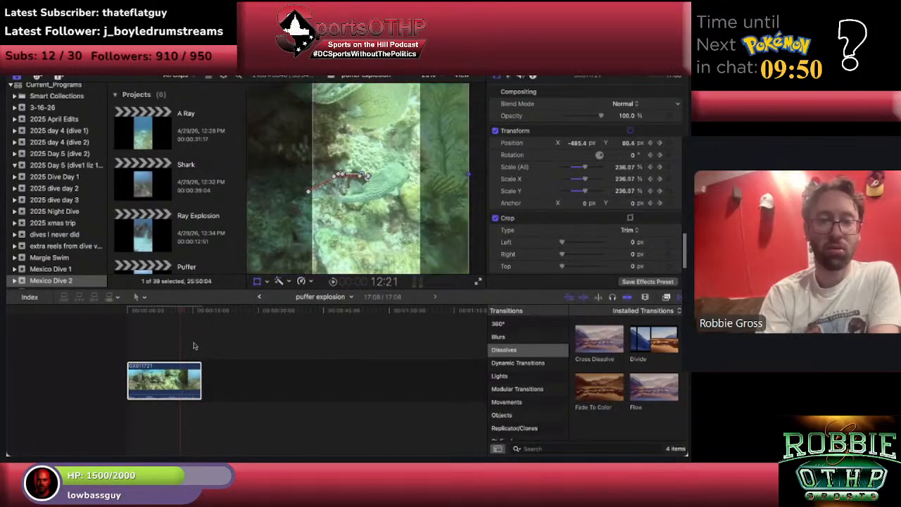
pyautogui.hotkey('shift', 'Right')
pyautogui.hotkey('shift', 'Right')
pyautogui.hotkey('shift', 'Right')
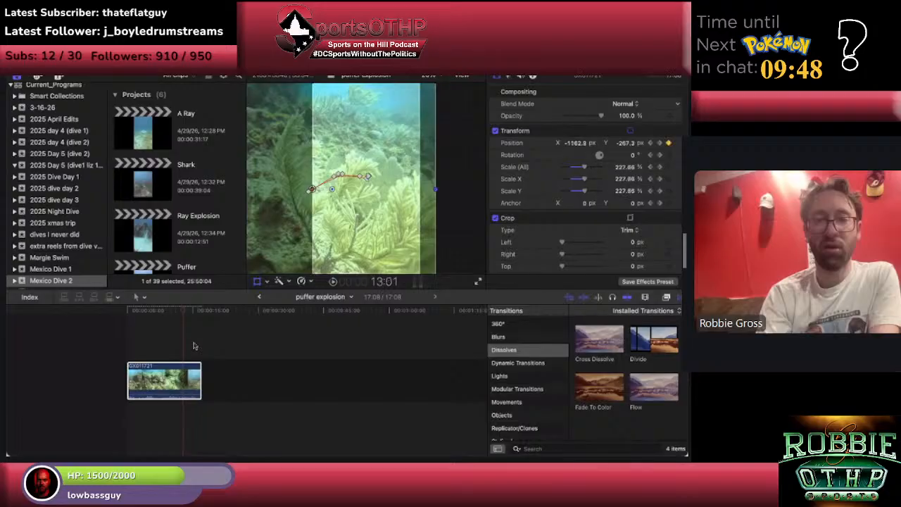
pyautogui.hotkey('shift', 'Right')
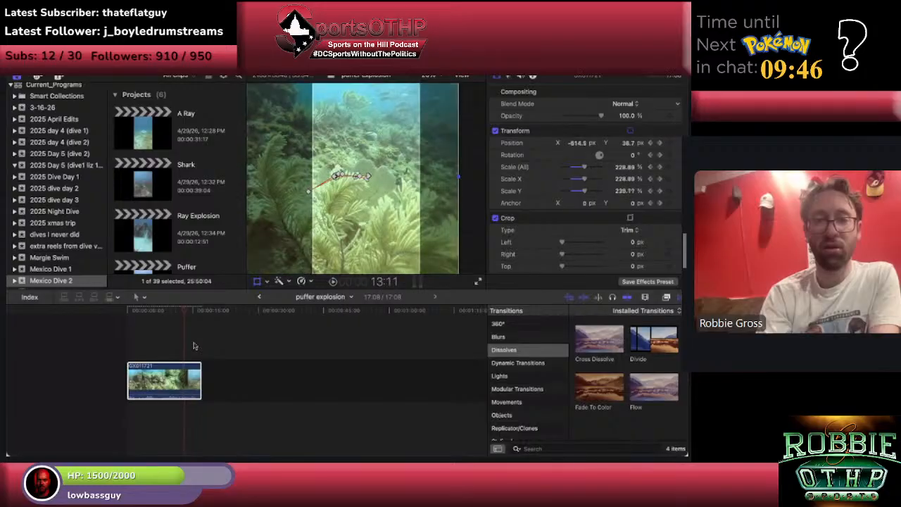
pyautogui.hotkey('shift', 'Right')
pyautogui.hotkey('shift', 'Right')
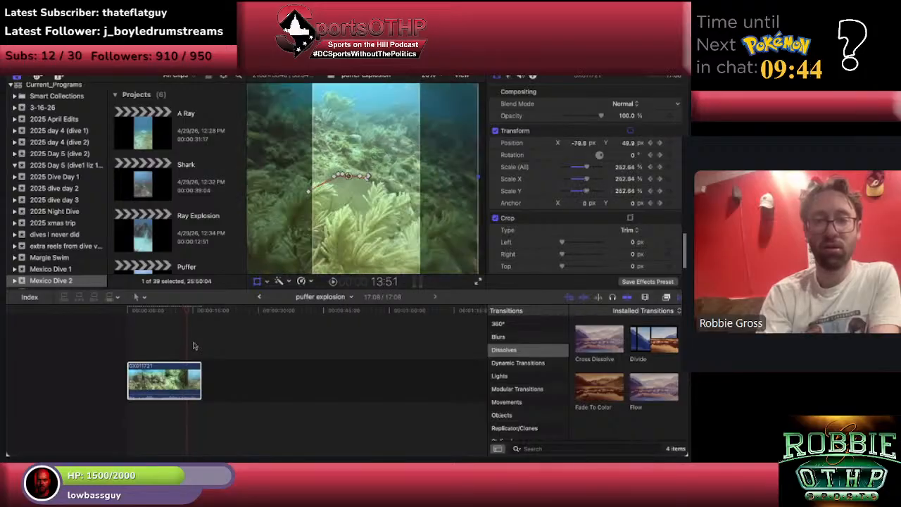
pyautogui.hotkey('shift', 'Right')
pyautogui.hotkey('shift', 'Right')
pyautogui.hotkey('shift', 'Right')
pyautogui.hotkey('shift', 'Right')
pyautogui.hotkey('shift', 'Right')
pyautogui.hotkey('shift', 'Right')
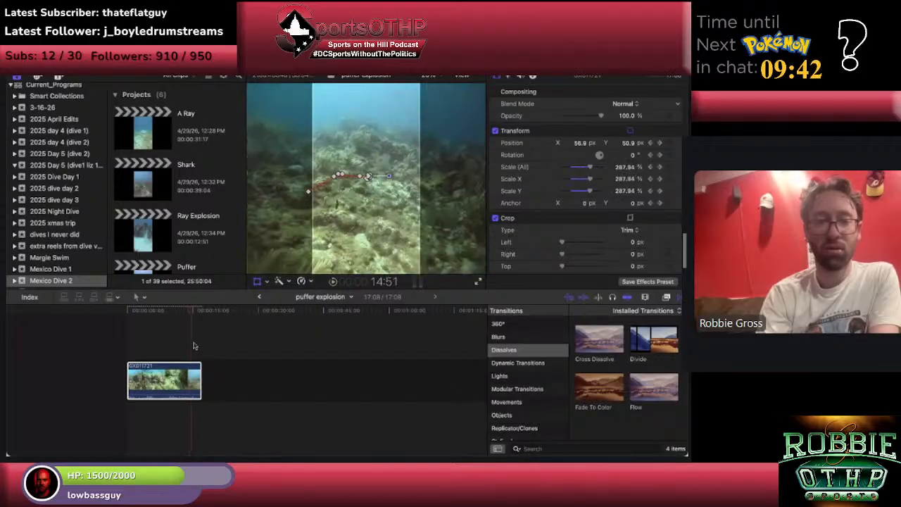
pyautogui.hotkey('shift', 'Right')
pyautogui.hotkey('shift', 'Right')
pyautogui.hotkey('shift', 'Right')
pyautogui.hotkey('shift', 'Right')
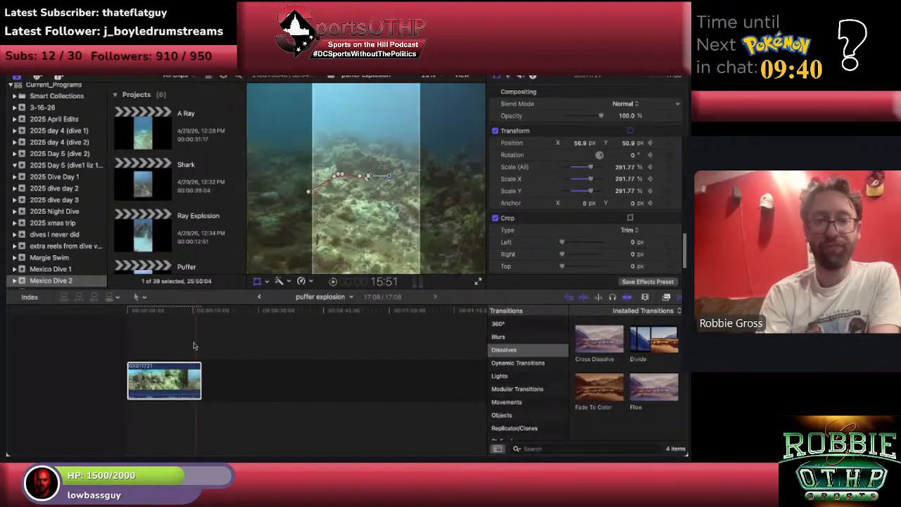
pyautogui.hotkey('shift', 'Right')
pyautogui.hotkey('shift', 'Right')
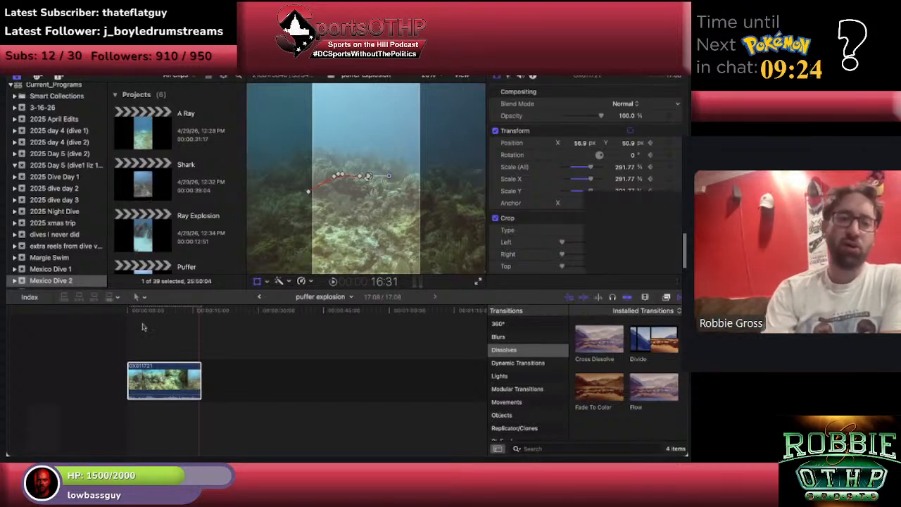
# Step: Open the Shark project and enlarge its clip to about 224% scale so it fills the vertical frame
pyautogui.doubleClick(145, 184)
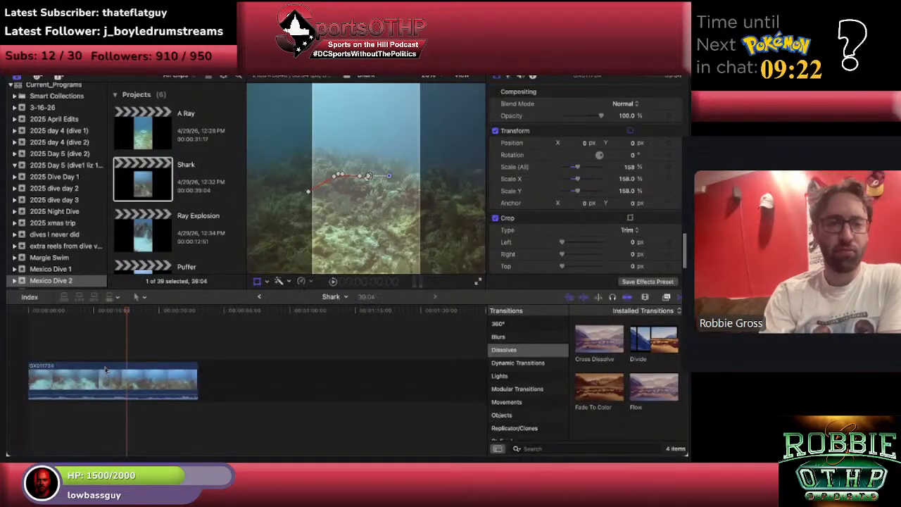
pyautogui.click(107, 371)
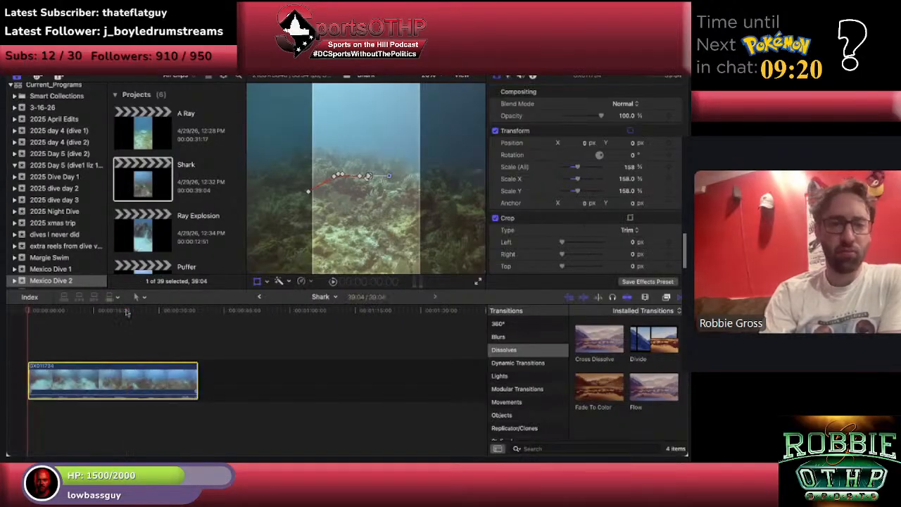
pyautogui.click(114, 315)
pyautogui.click(115, 315)
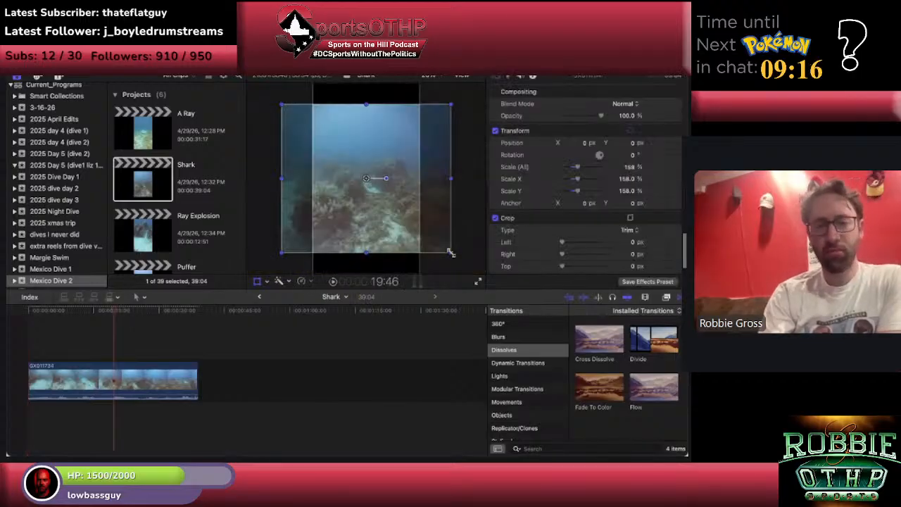
pyautogui.moveTo(478, 279); pyautogui.dragTo(483, 285)
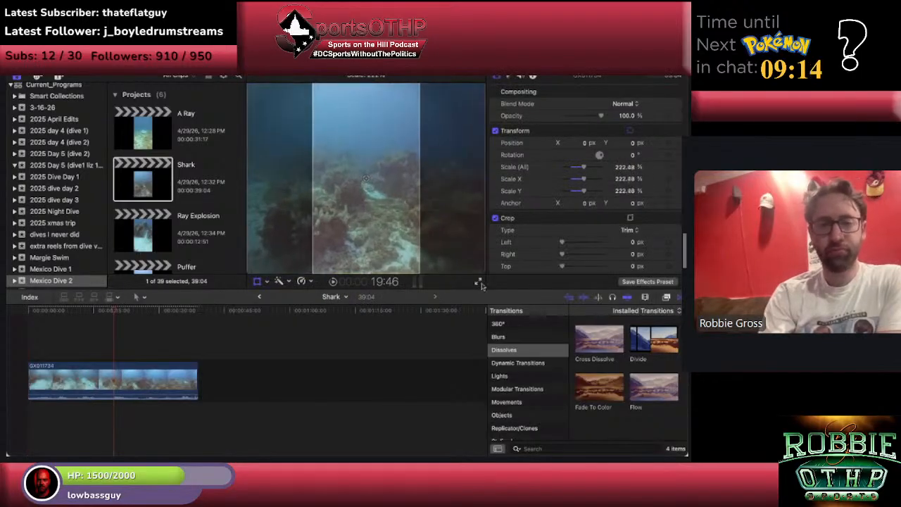
# Step: Extend the beginning of the Shark clip to a project length of 54:29 and play it from the start
pyautogui.click(27, 314)
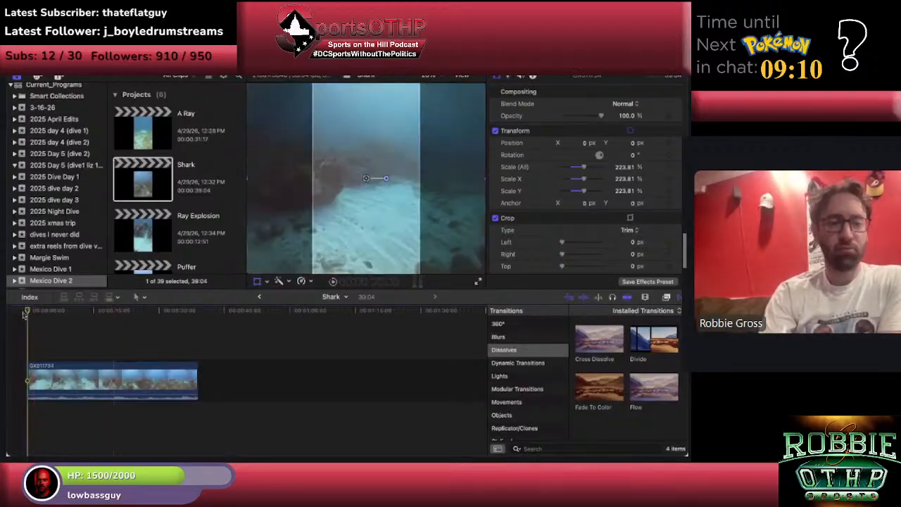
pyautogui.press('space')
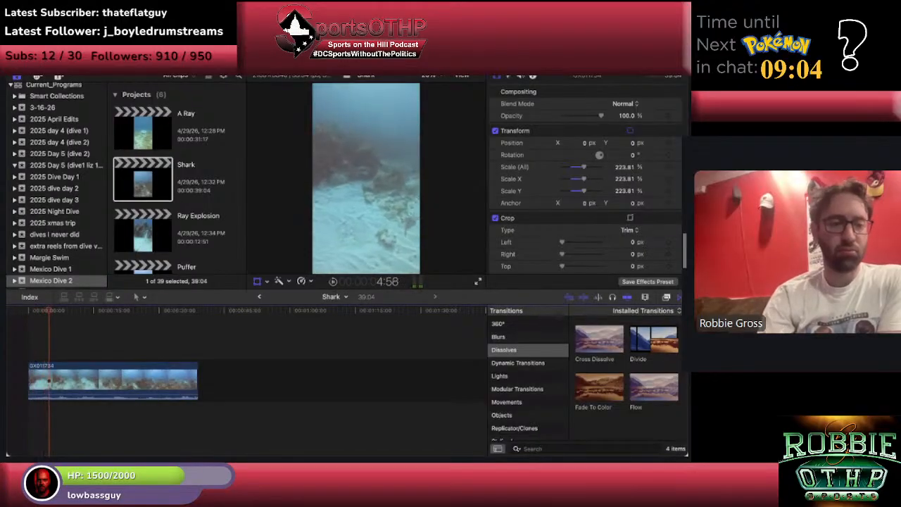
pyautogui.moveTo(31, 381)
pyautogui.mouseDown()
pyautogui.moveTo(9, 381)
pyautogui.moveTo(28, 381)
pyautogui.mouseUp()
pyautogui.click(29, 312)
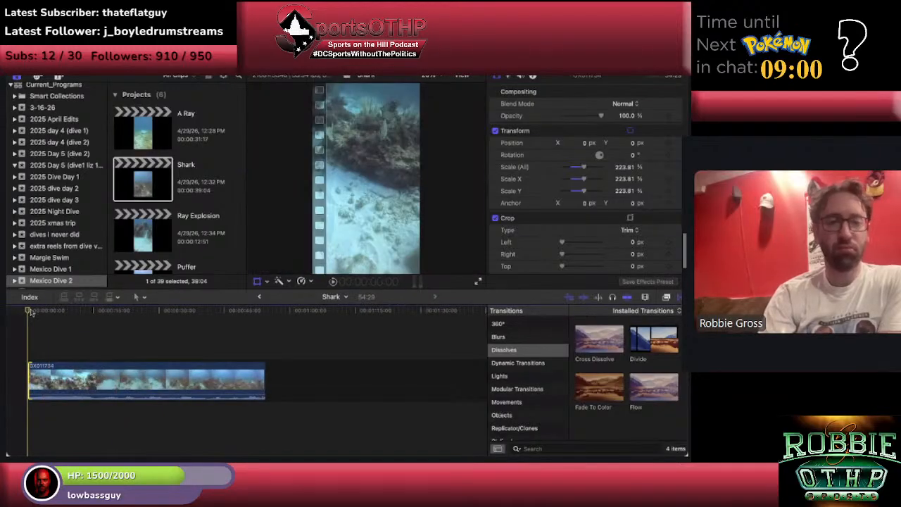
pyautogui.press('space')
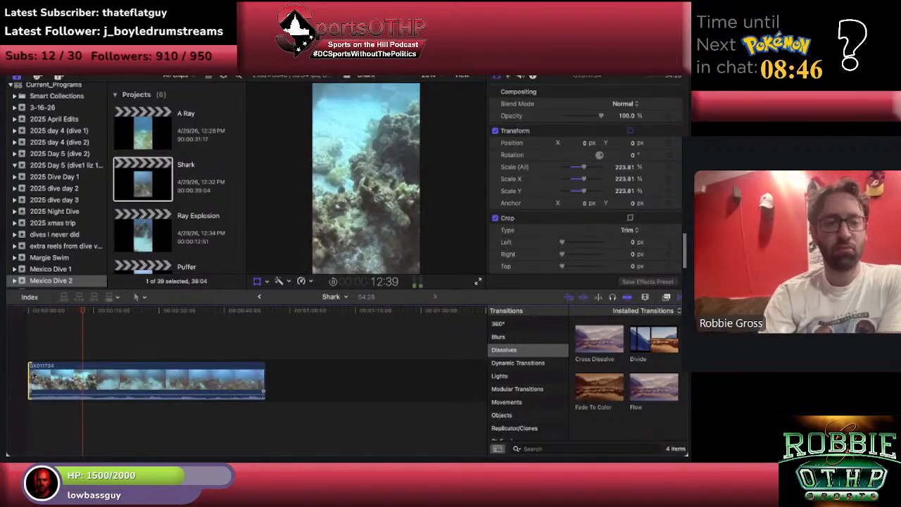
# Step: Trim the start of the Shark clip to the playhead and play the shortened clip through to 24:30
pyautogui.hotkey('alt', '[')
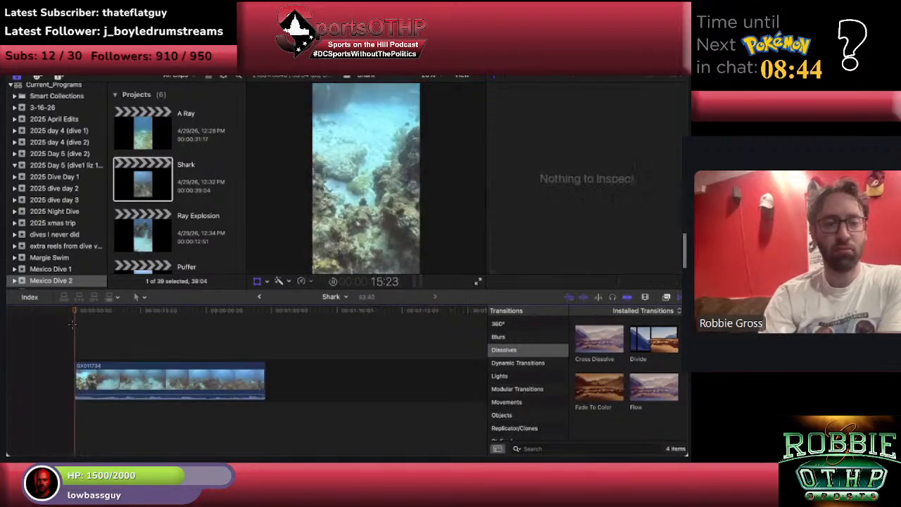
pyautogui.press('space')
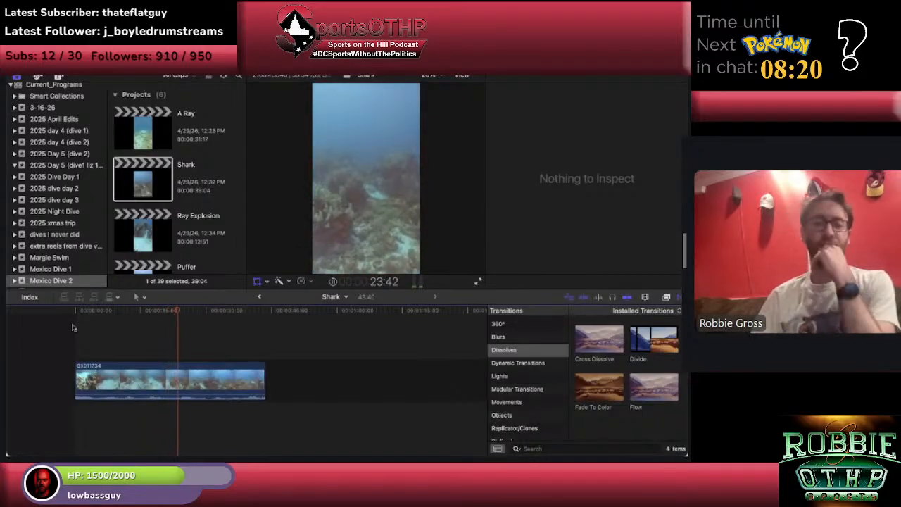
pyautogui.press('space')
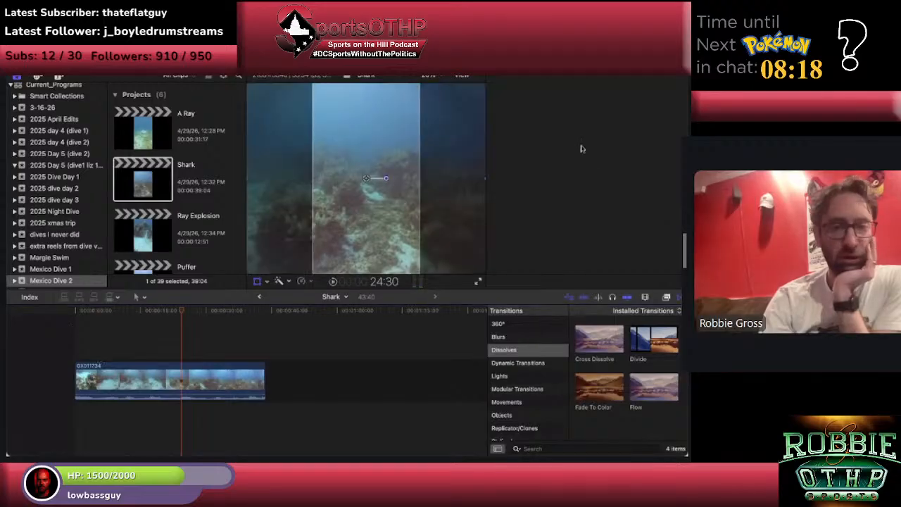
# Step: Enlarge the Shark clip to 347% scale and play it from 3:40 to 6:38 to check the framing
pyautogui.click(208, 378)
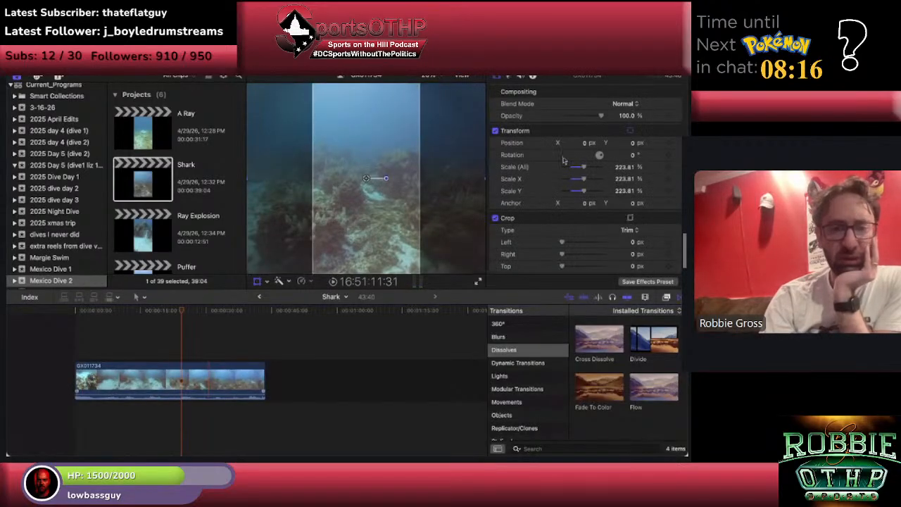
pyautogui.moveTo(584, 169); pyautogui.dragTo(595, 169)
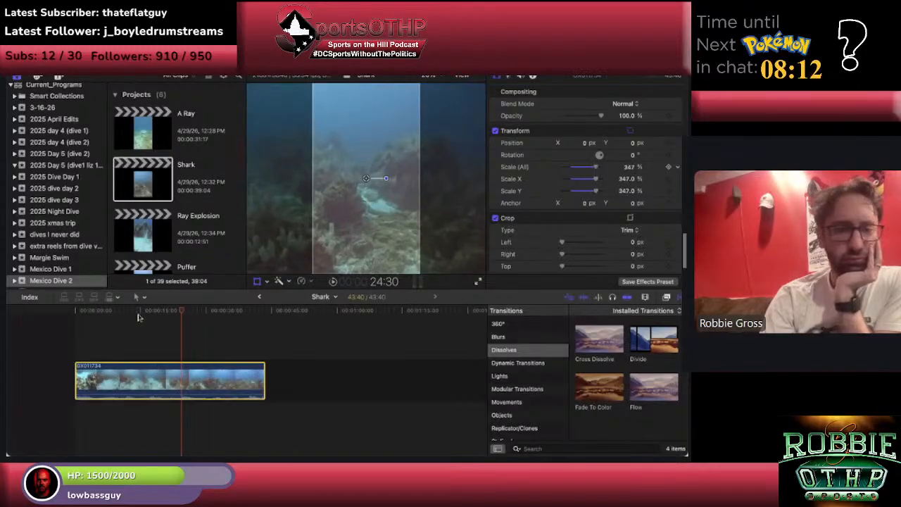
pyautogui.click(91, 312)
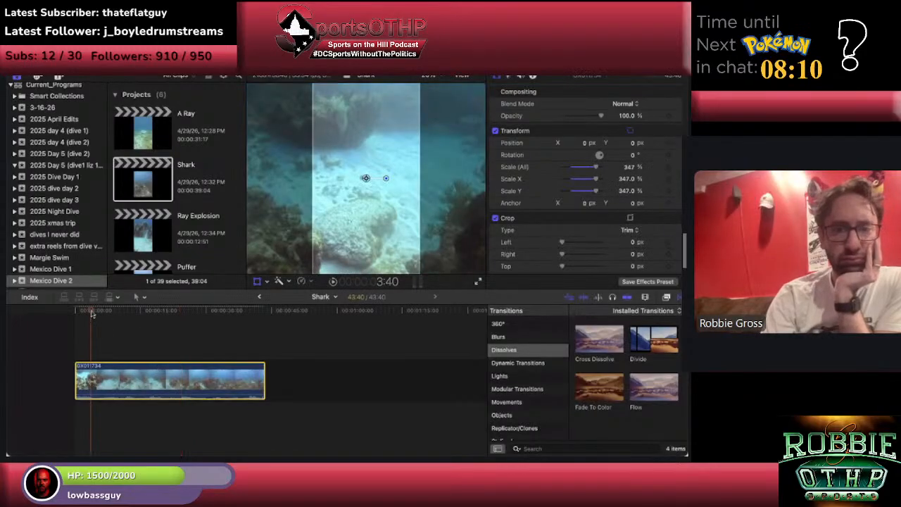
pyautogui.press('space')
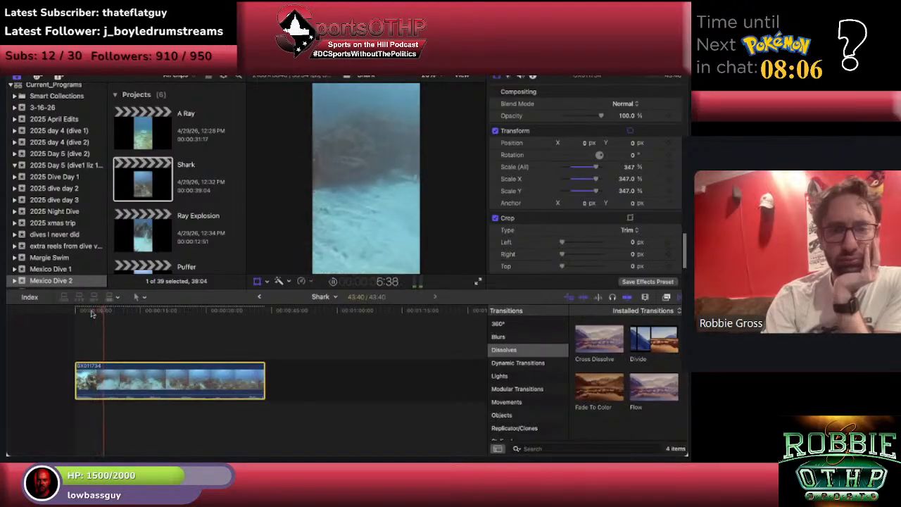
pyautogui.press('space')
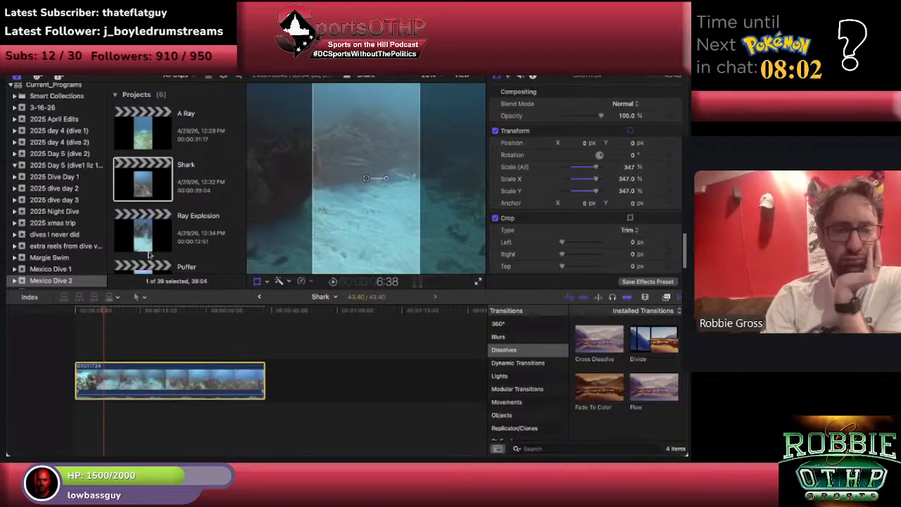
# Step: Detach the Shark clip's audio and shift it later under the video to a project length of 45:02
pyautogui.hotkey('ctrl', 'shift', 's')
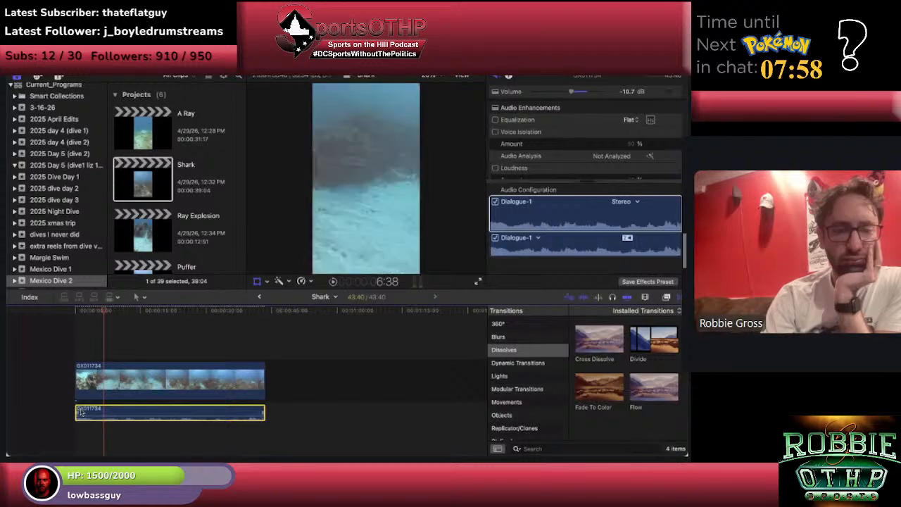
pyautogui.moveTo(81, 413); pyautogui.dragTo(87, 413)
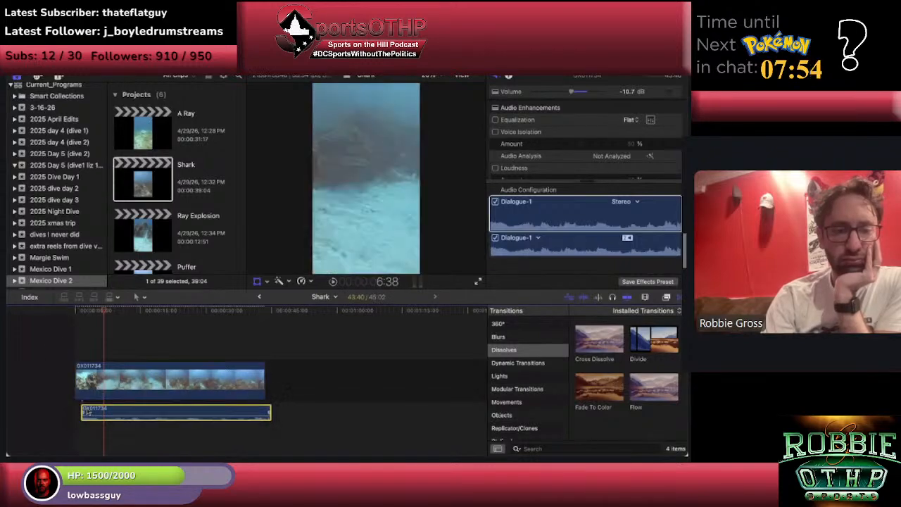
pyautogui.click(67, 349)
pyautogui.press('space')
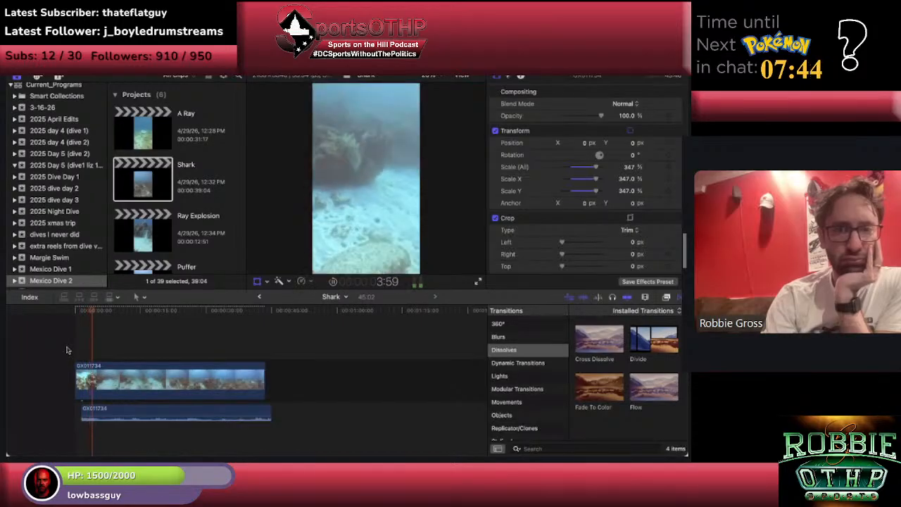
# Step: Trim the Shark video's start, extend the detached audio's start to line up with it, and play the opening to 2:25
pyautogui.moveTo(77, 380); pyautogui.dragTo(112, 410)
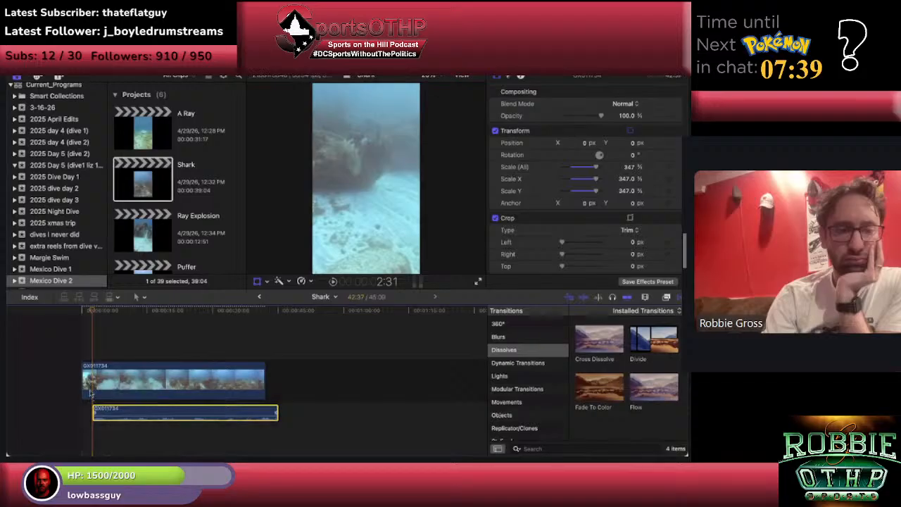
pyautogui.click(78, 338)
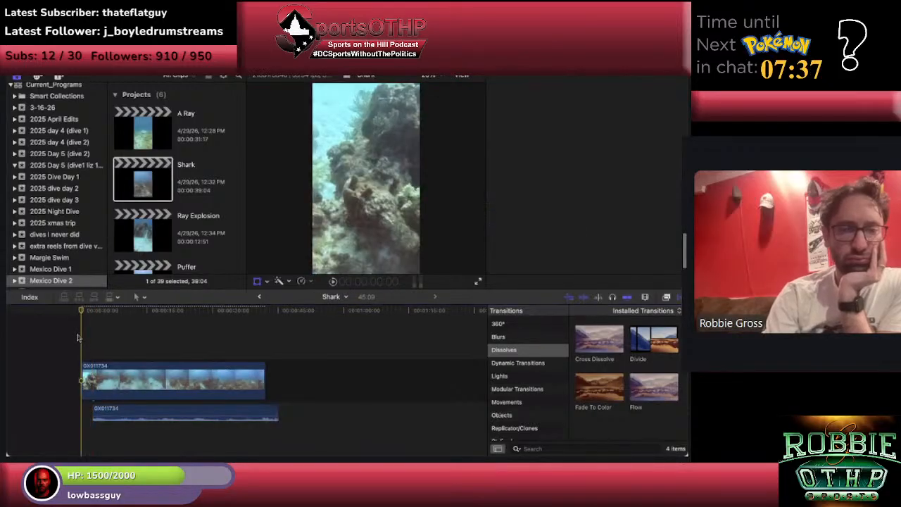
pyautogui.press('space')
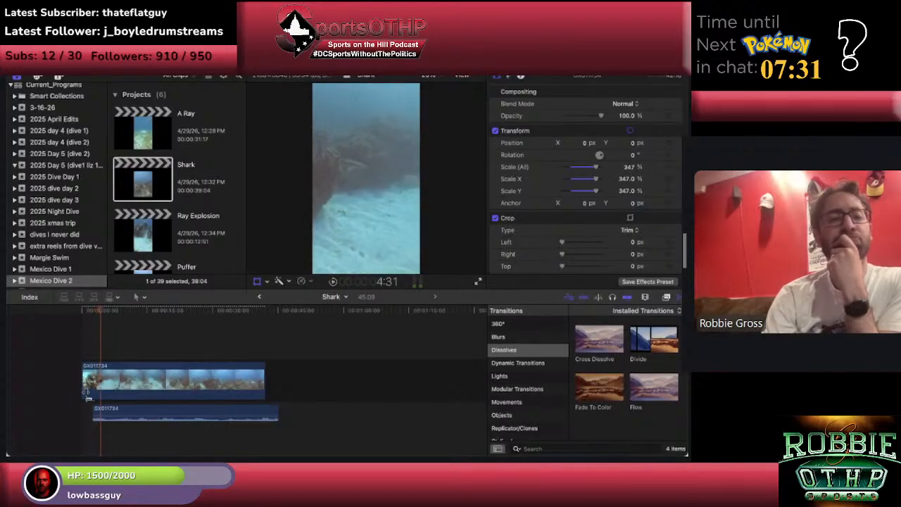
pyautogui.click(81, 359)
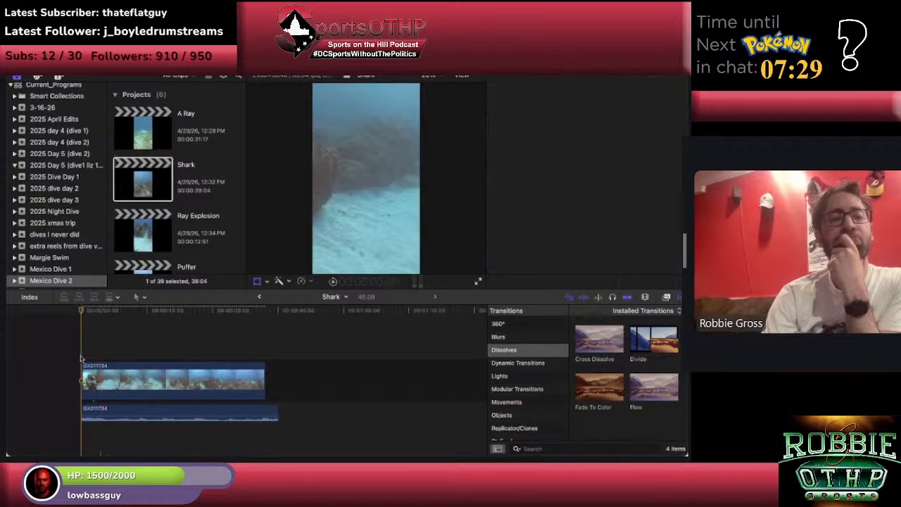
pyautogui.press('space')
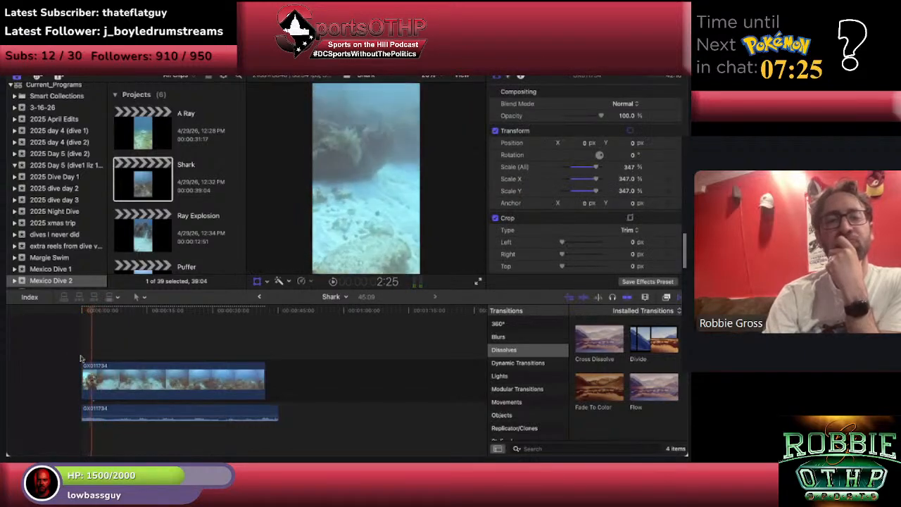
# Step: Cut the Shark video and detached audio at 2:25 and delete both opening segments
pyautogui.press('b')
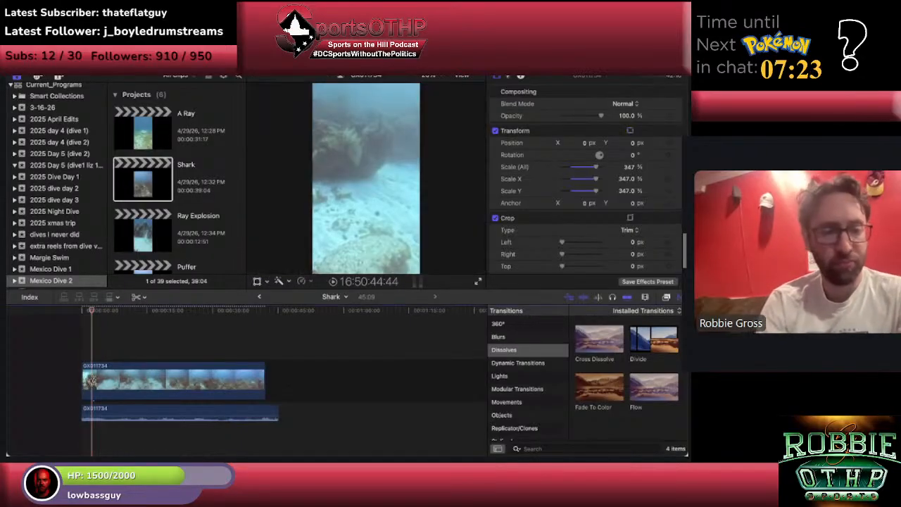
pyautogui.press('a')
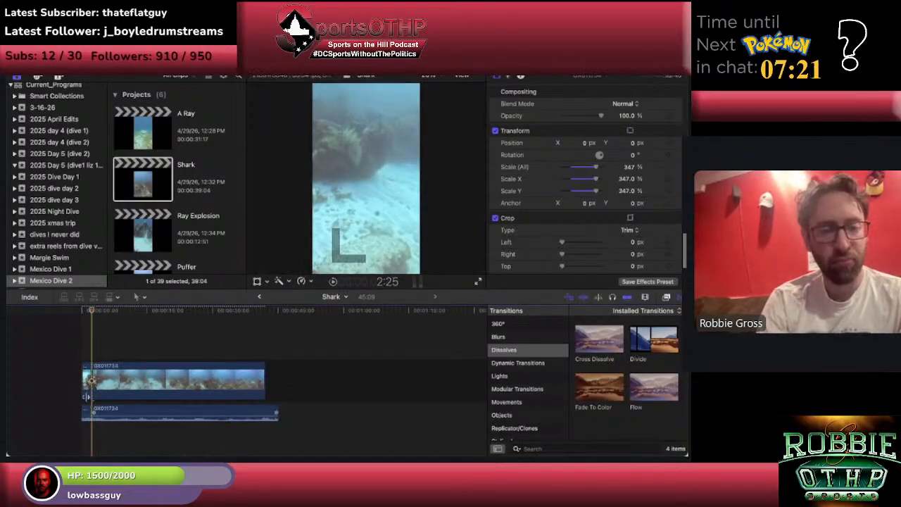
pyautogui.click(86, 411)
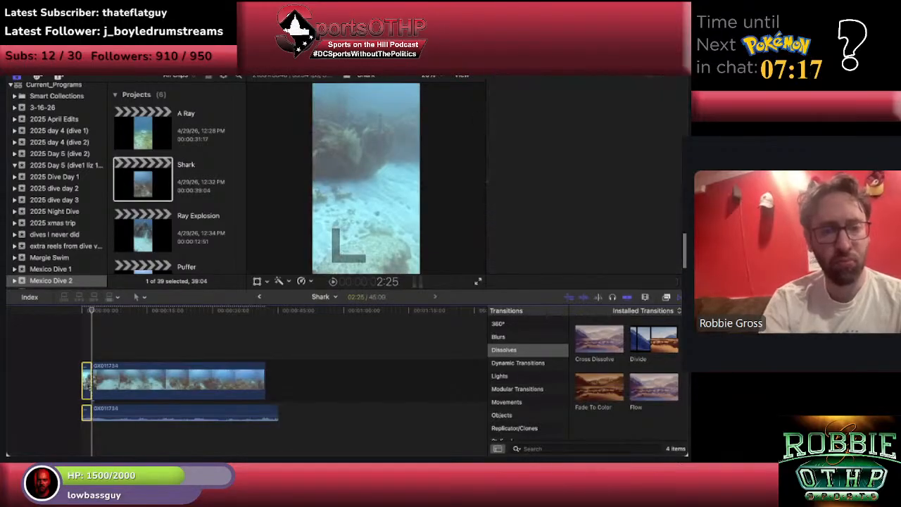
pyautogui.press('BackSpace')
pyautogui.click(86, 383)
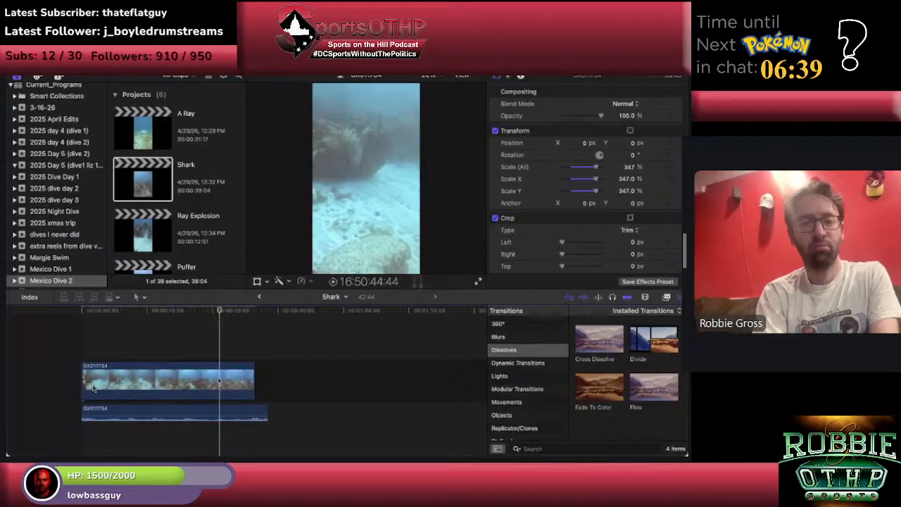
# Step: Cut the Shark video and audio at 28:17, delete both trailing segments and return to the start of the project
pyautogui.click(205, 316)
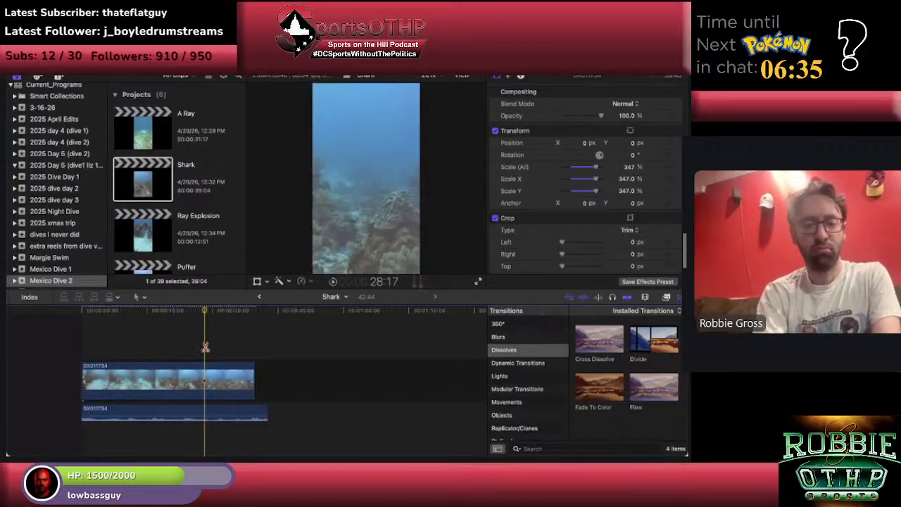
pyautogui.click(203, 377)
pyautogui.click(203, 407)
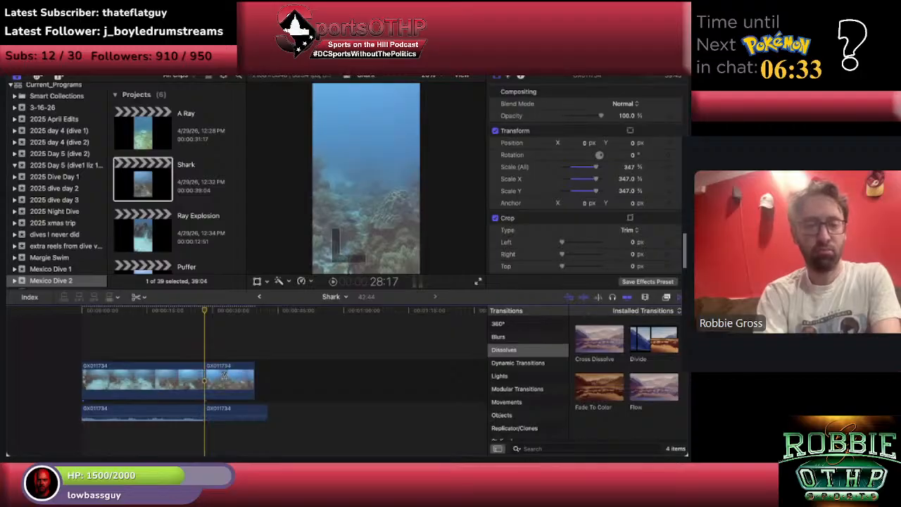
pyautogui.click(228, 380)
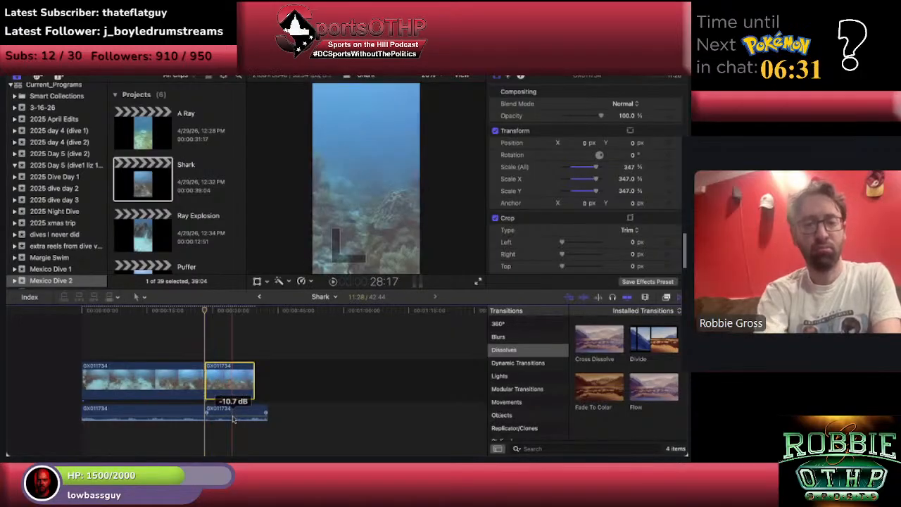
pyautogui.keyDown('super'); pyautogui.click(235, 415); pyautogui.keyUp('super')
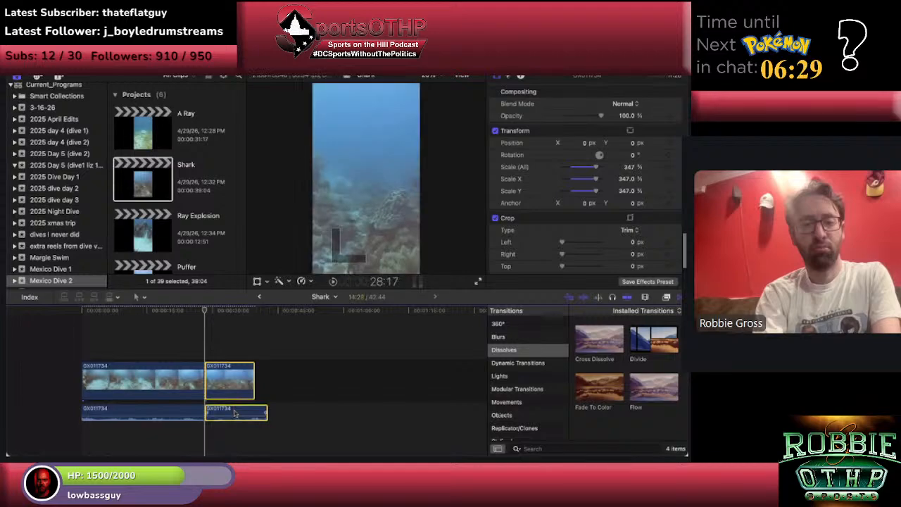
pyautogui.press('Delete')
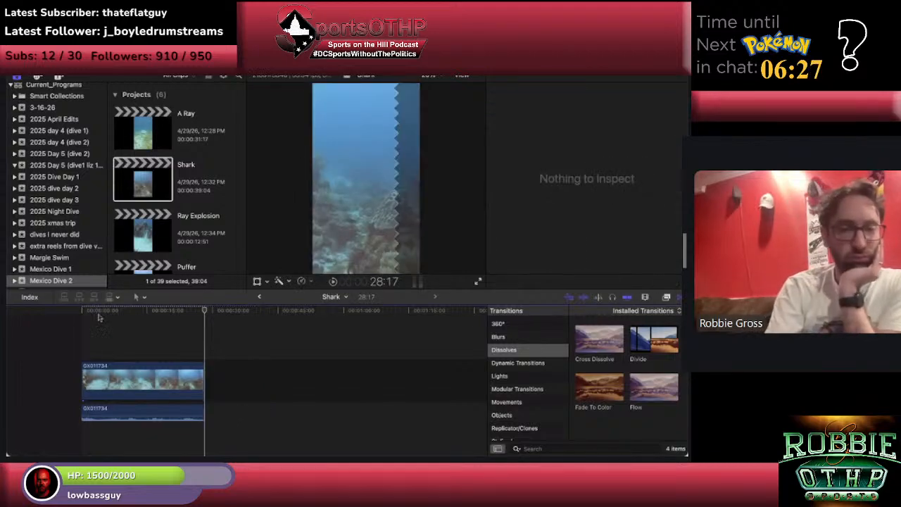
pyautogui.click(70, 330)
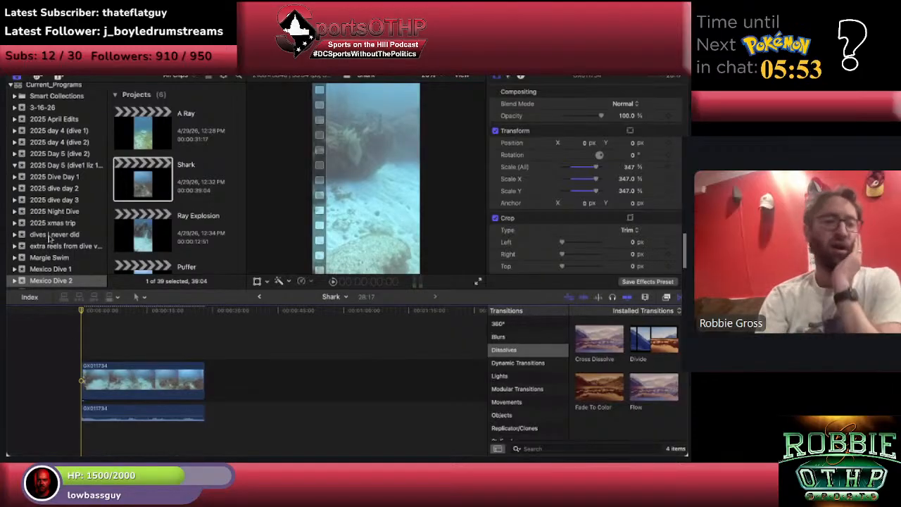
# Step: Look through the library's Mexico Dive 1 and extra reels events for existing projects and clips
pyautogui.scroll(3, 84, 204)
pyautogui.scroll(-5, 85, 204)
pyautogui.scroll(-2, 84, 204)
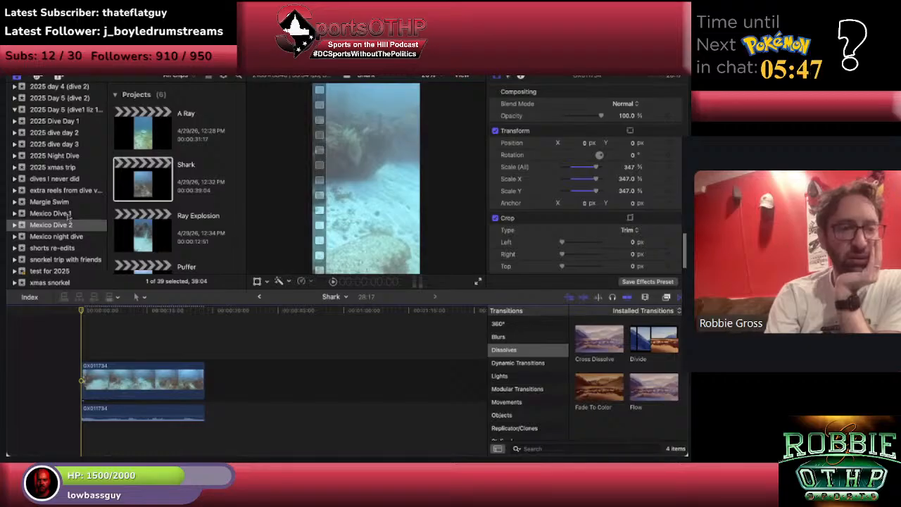
pyautogui.click(68, 214)
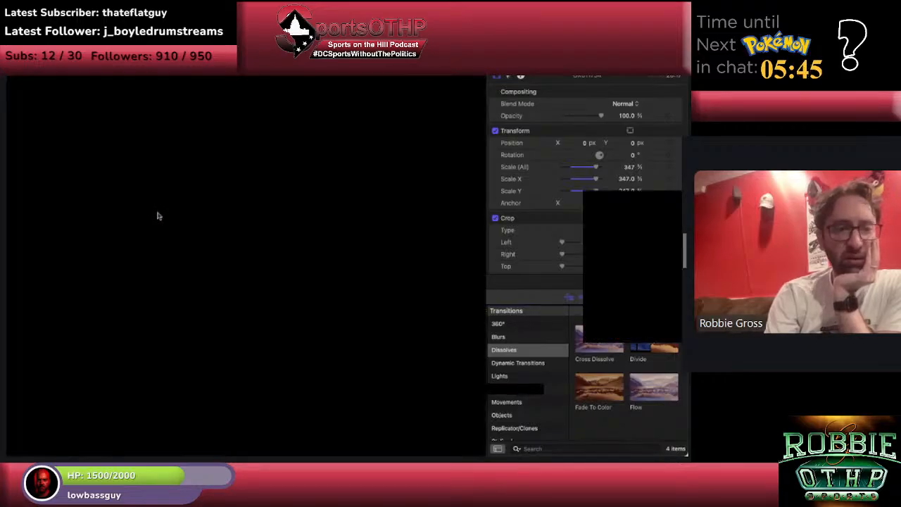
pyautogui.scroll(-10, 158, 215)
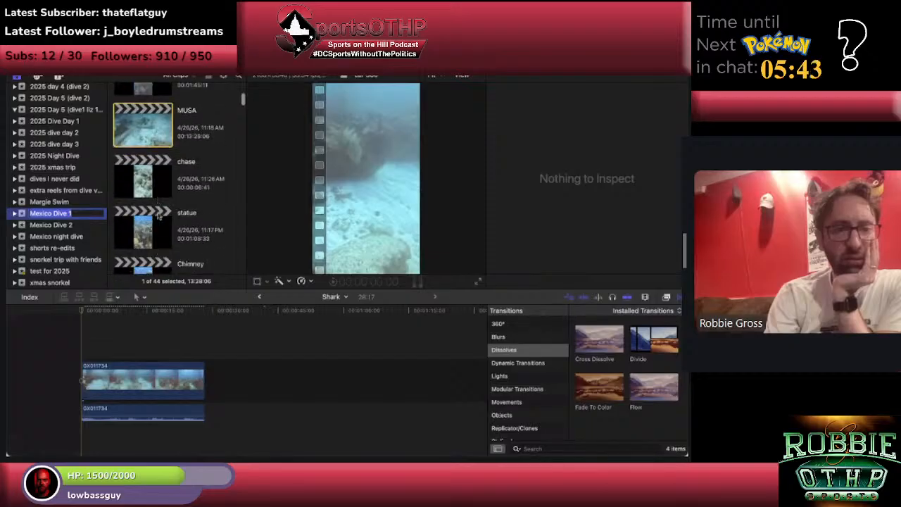
pyautogui.scroll(-4, 159, 215)
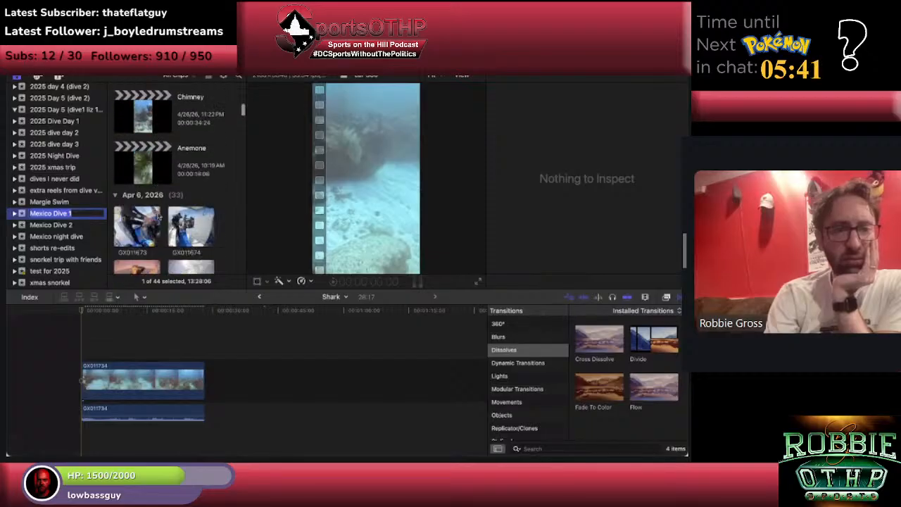
pyautogui.scroll(15, 158, 214)
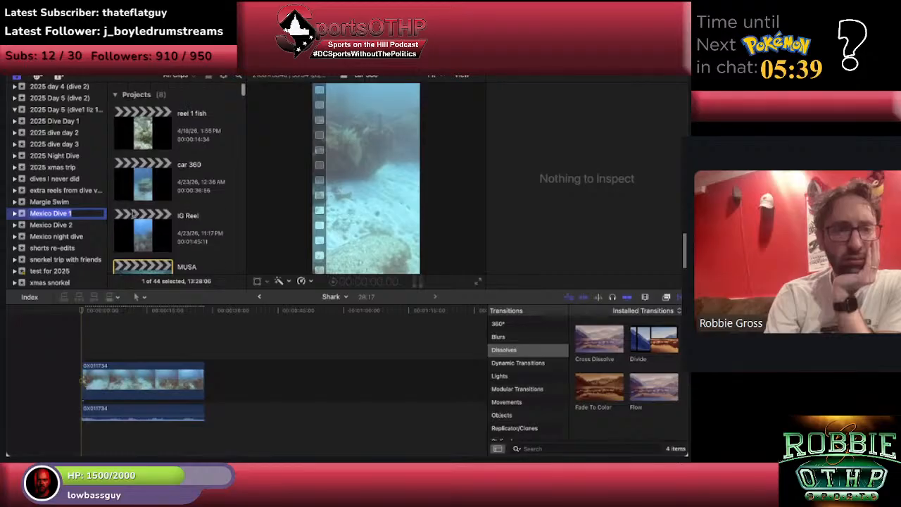
pyautogui.scroll(-1, 97, 194)
pyautogui.scroll(-1, 96, 194)
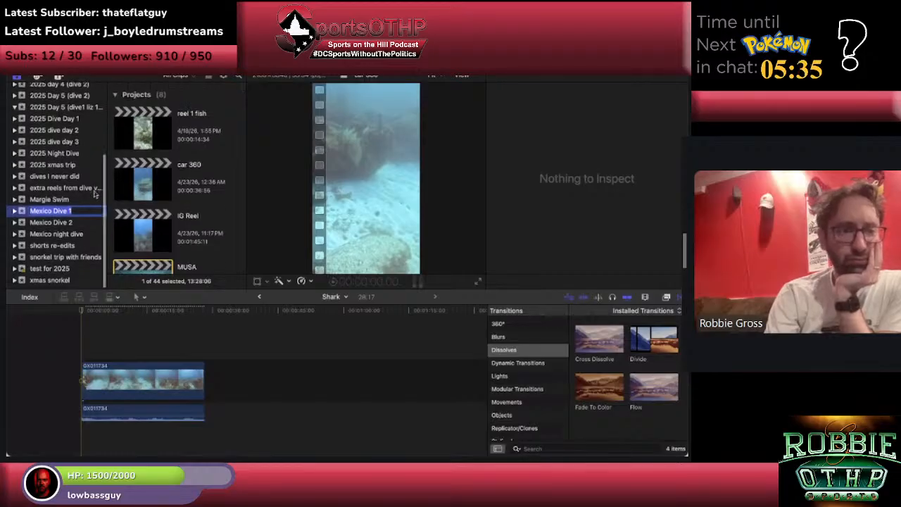
pyautogui.click(73, 192)
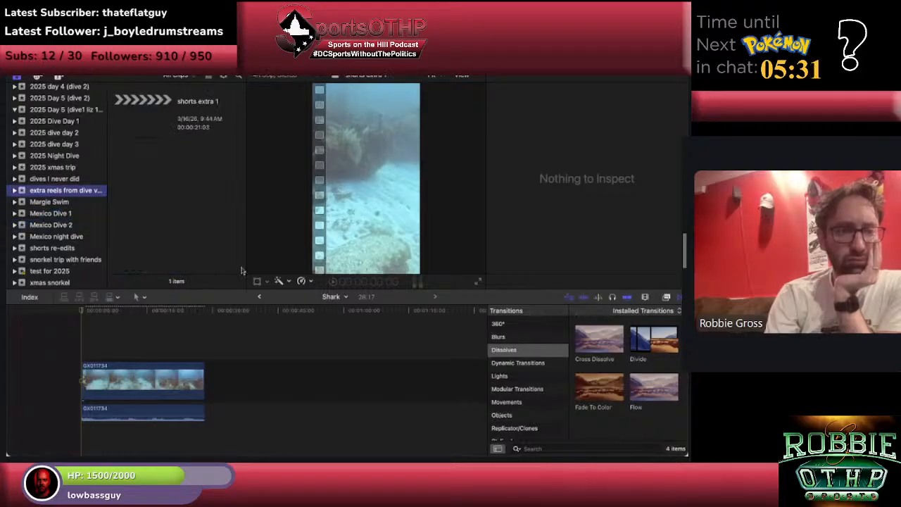
# Step: Check the dive 2 full and puffer explosion timelines, then return to the Shark project
pyautogui.click(259, 301)
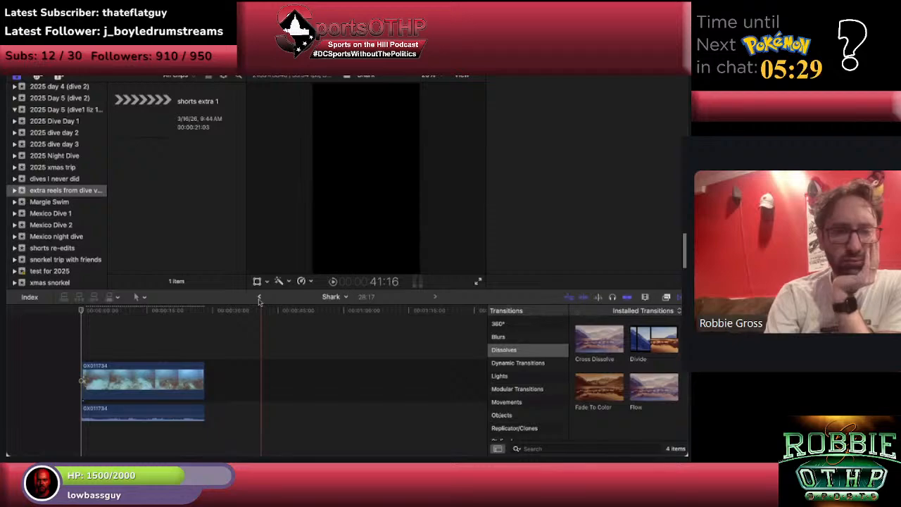
pyautogui.click(340, 297)
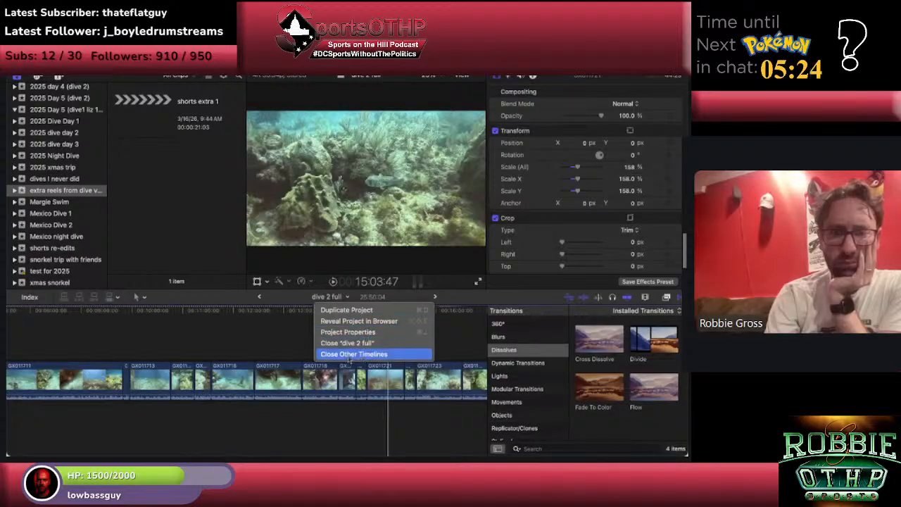
pyautogui.click(434, 298)
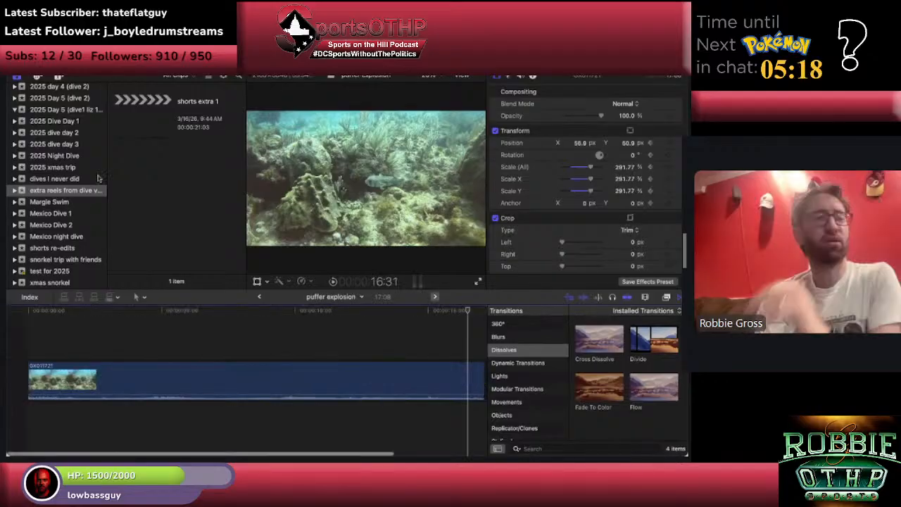
pyautogui.scroll(3, 98, 177)
pyautogui.scroll(3, 99, 177)
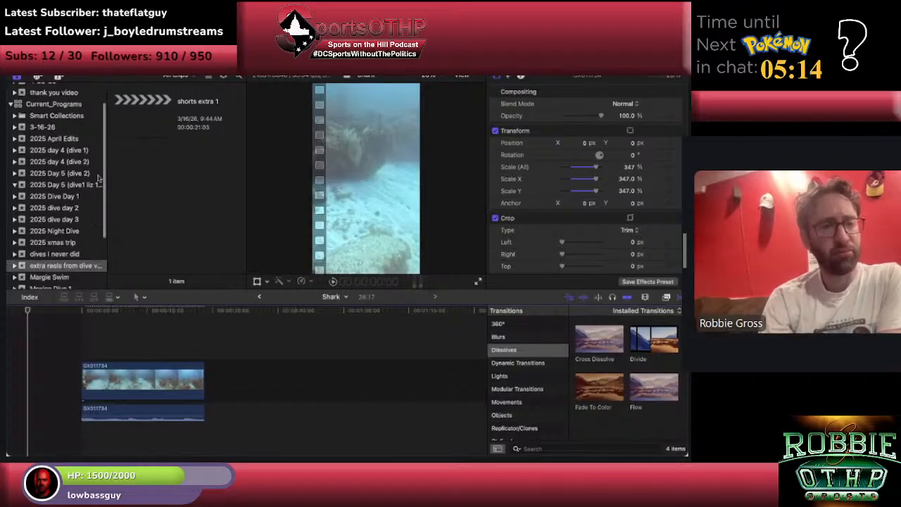
pyautogui.click(68, 46)
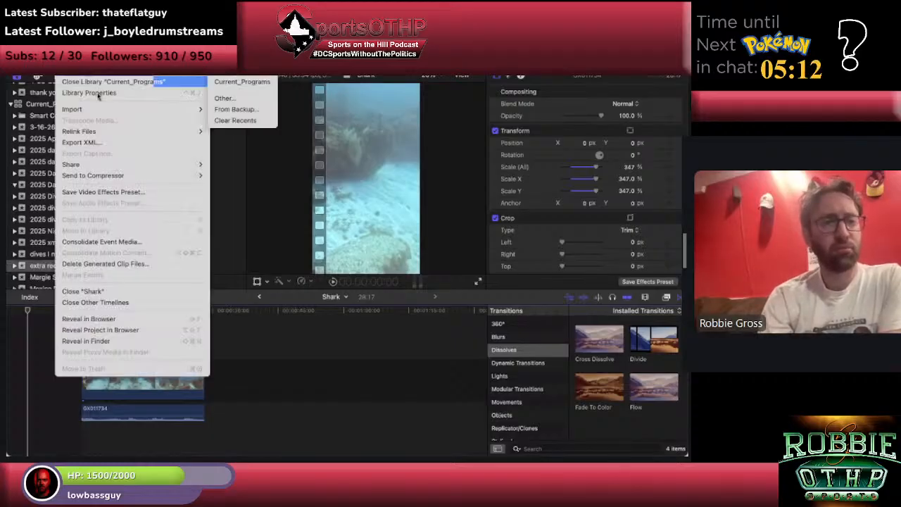
pyautogui.moveTo(100, 76)
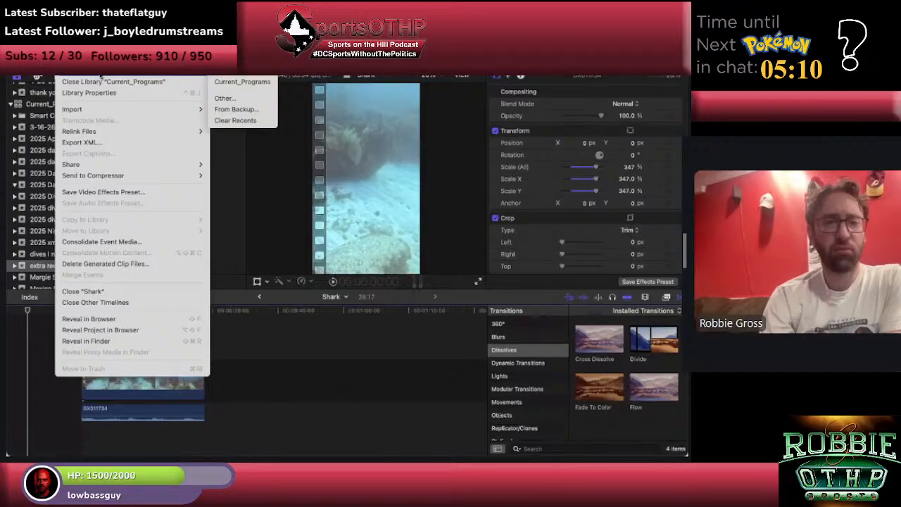
pyautogui.moveTo(111, 110)
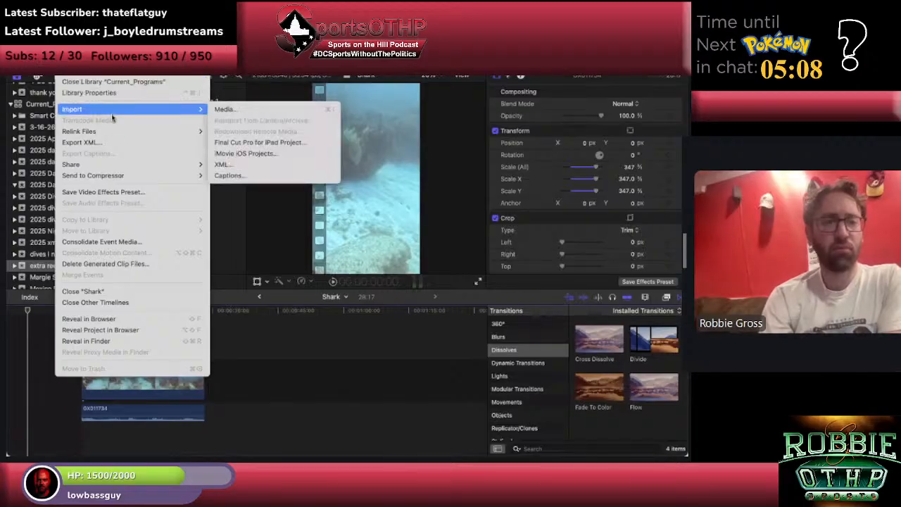
pyautogui.moveTo(116, 134)
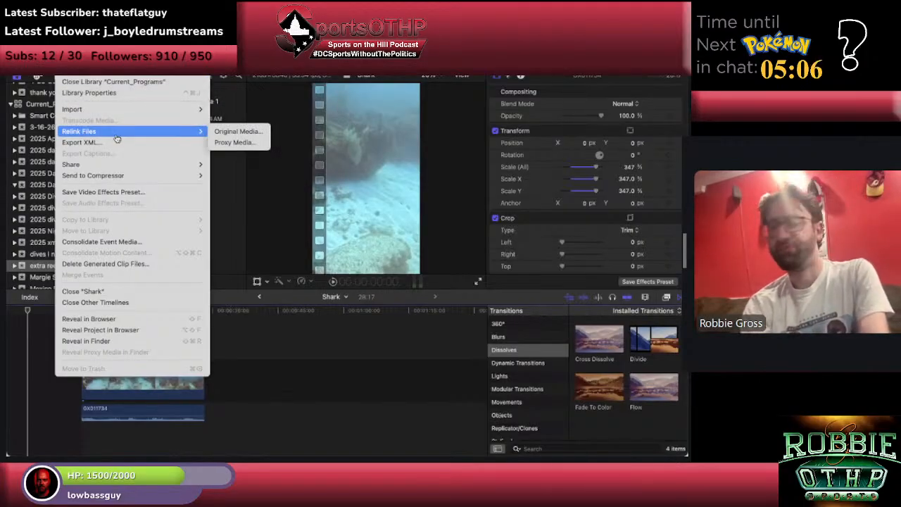
pyautogui.click(117, 137)
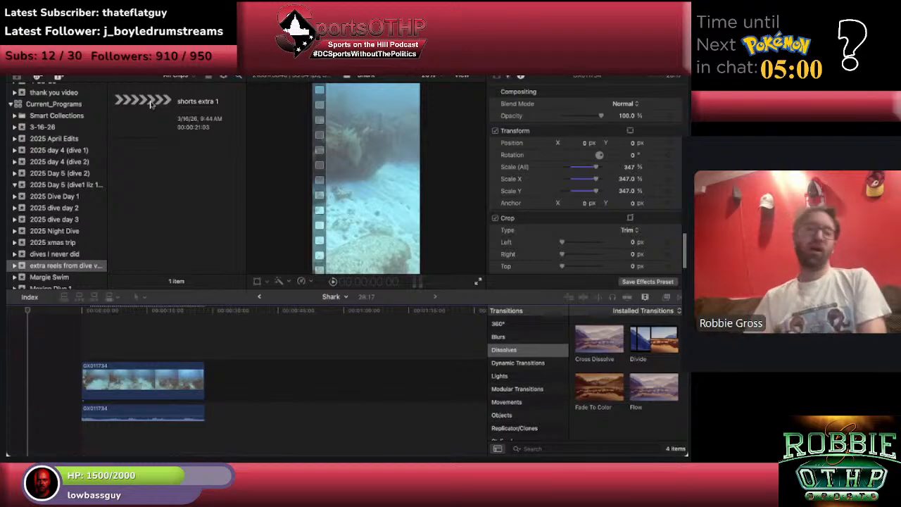
# Step: Check the Shark footage, then go back through puffer explosion and dive 2 full to the Puffer timeline
pyautogui.click(111, 332)
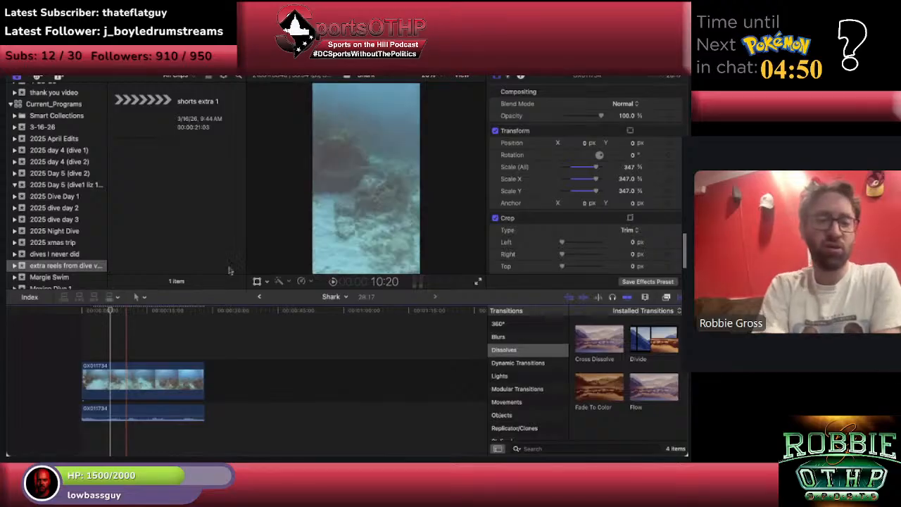
pyautogui.click(260, 298)
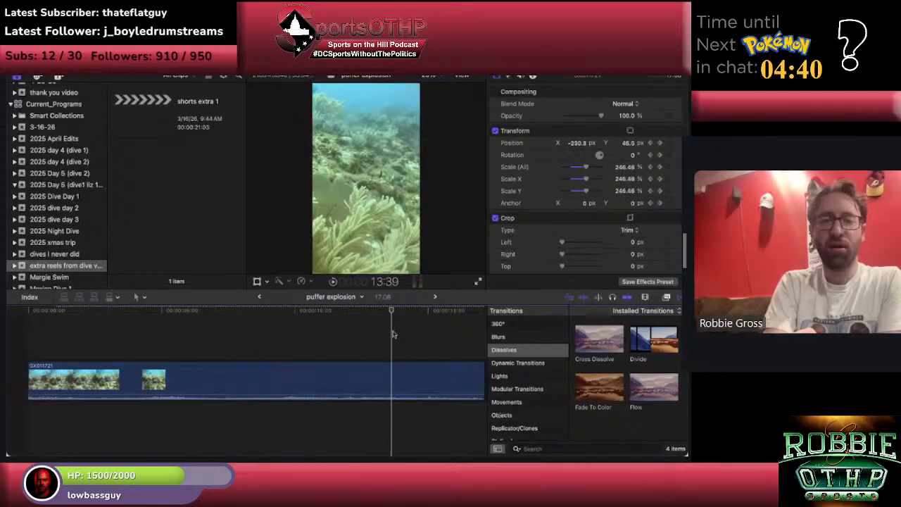
pyautogui.click(259, 297)
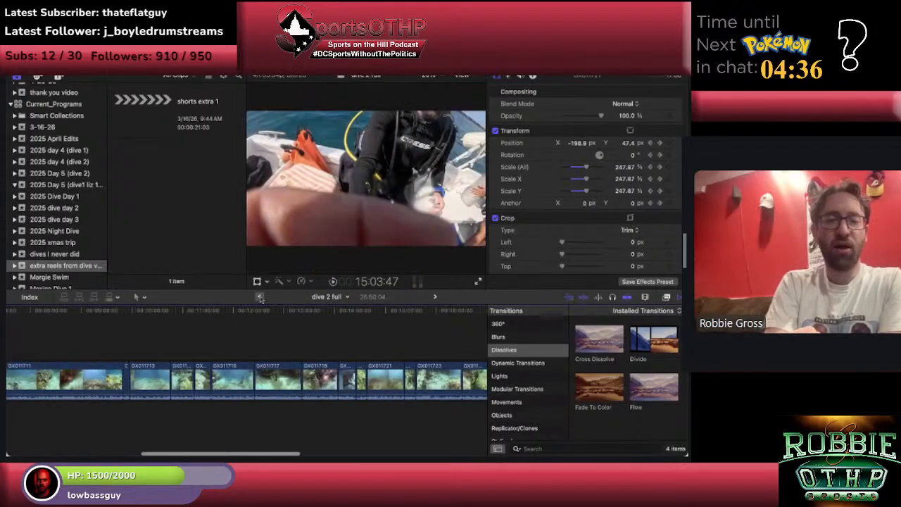
pyautogui.click(260, 297)
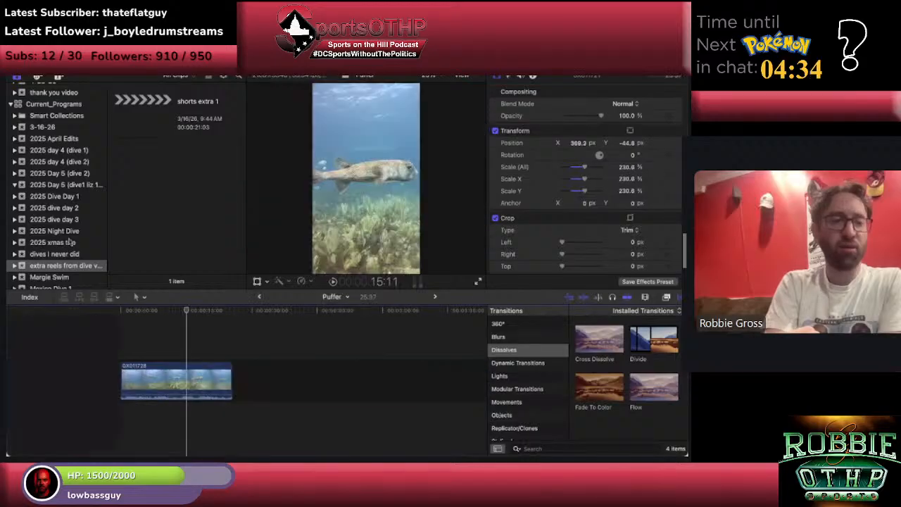
# Step: Open the A Ray project from the Mexico Dive 2 event to check it, then open Ray Explosion
pyautogui.scroll(-2, 70, 244)
pyautogui.scroll(-1, 69, 244)
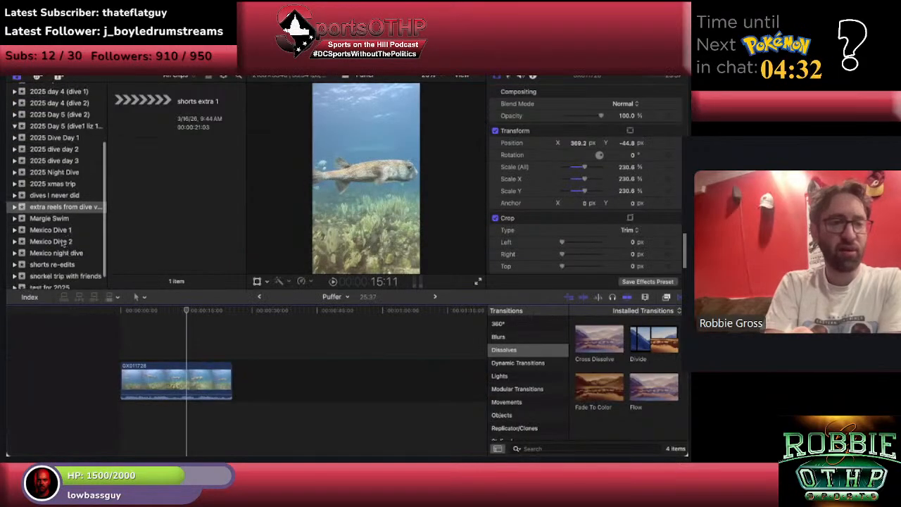
pyautogui.click(63, 241)
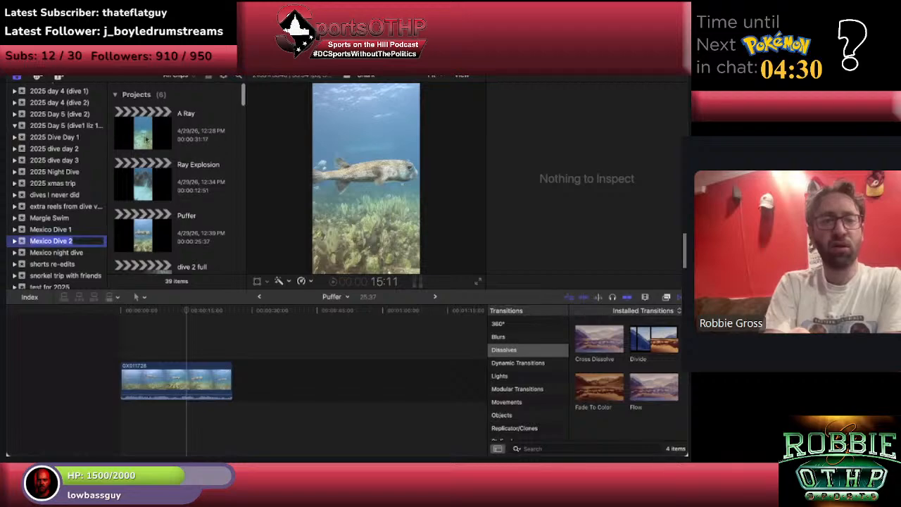
pyautogui.doubleClick(146, 140)
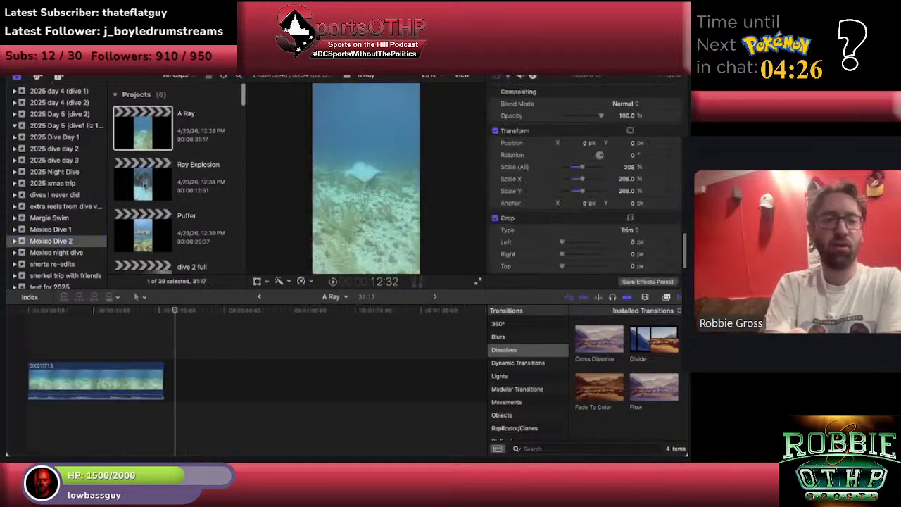
pyautogui.click(150, 184)
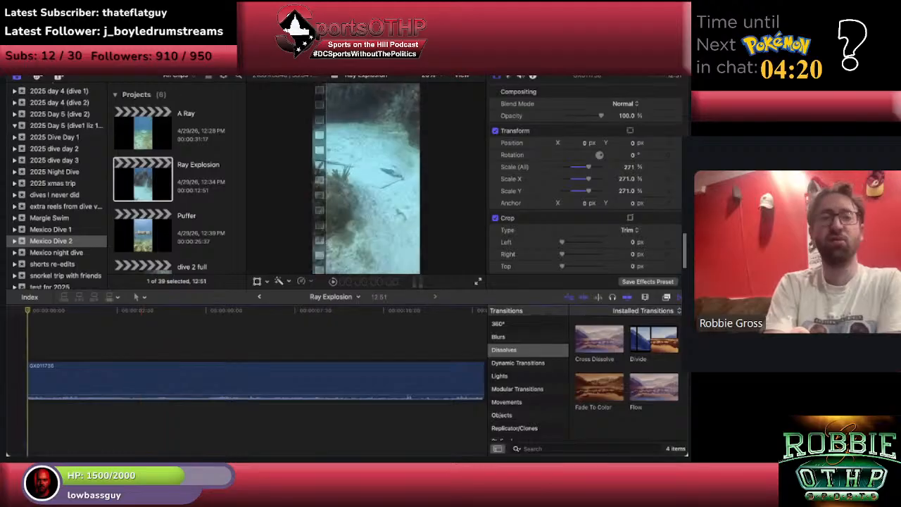
# Step: Play the Ray Explosion project to 5:44 and dismiss the playback warning
pyautogui.click(209, 70)
pyautogui.moveTo(261, 76)
pyautogui.click(409, 113)
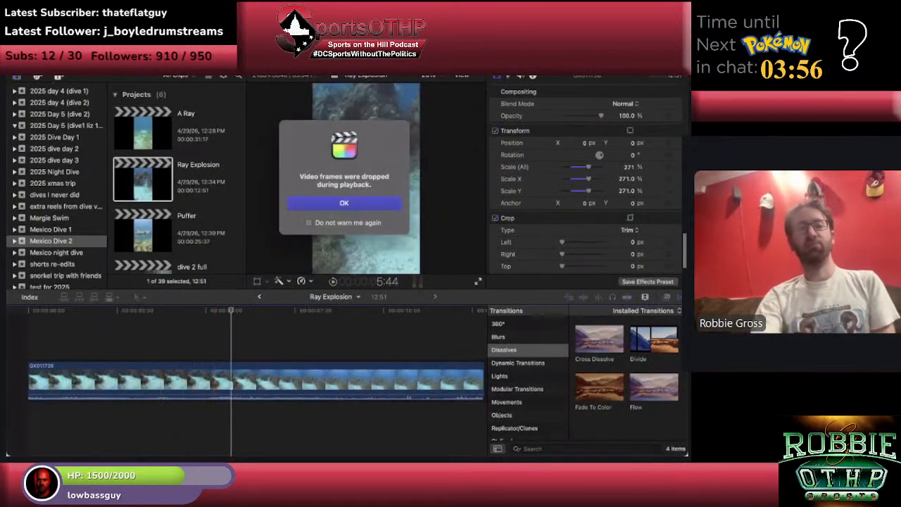
pyautogui.click(363, 204)
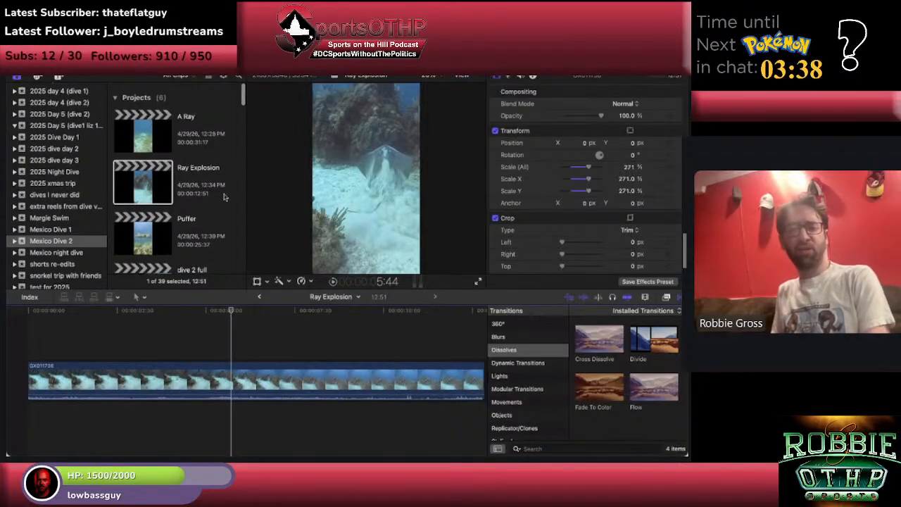
# Step: Look through the projects and source clips in the Mexico Dive 2 event
pyautogui.scroll(-3, 224, 198)
pyautogui.scroll(-5, 223, 197)
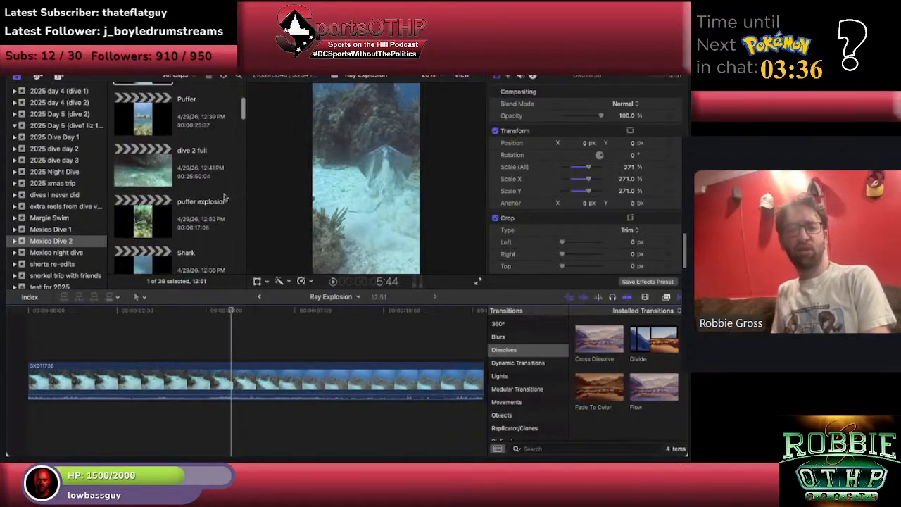
pyautogui.scroll(-3, 224, 197)
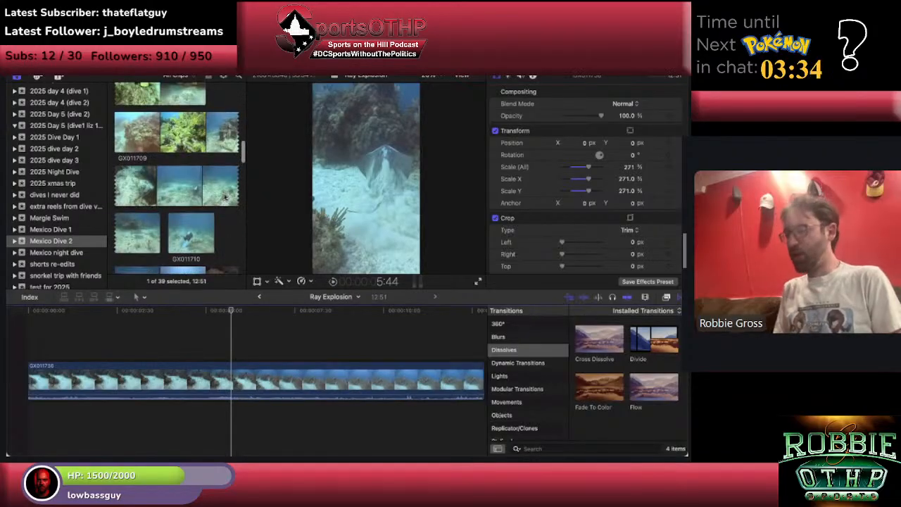